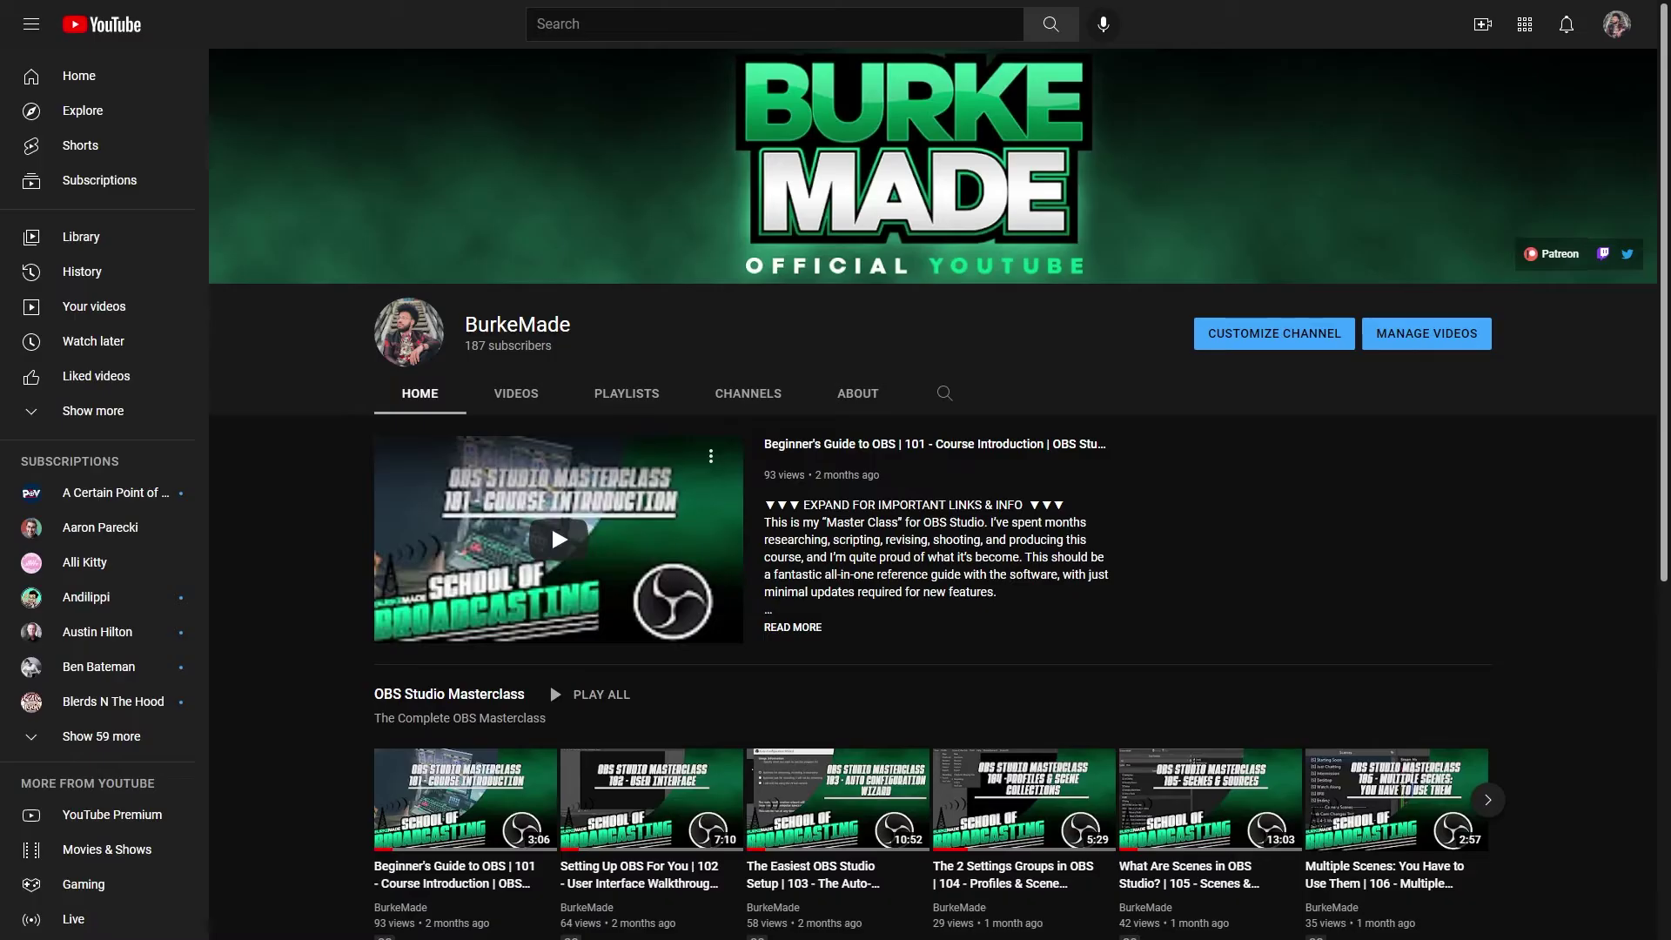
Scroll the BurkeMade channel page and open the OBS Studio Masterclass playlist
{"action": "scroll", "coordinate": [933, 490], "scroll_direction": "down", "scroll_amount": 4}
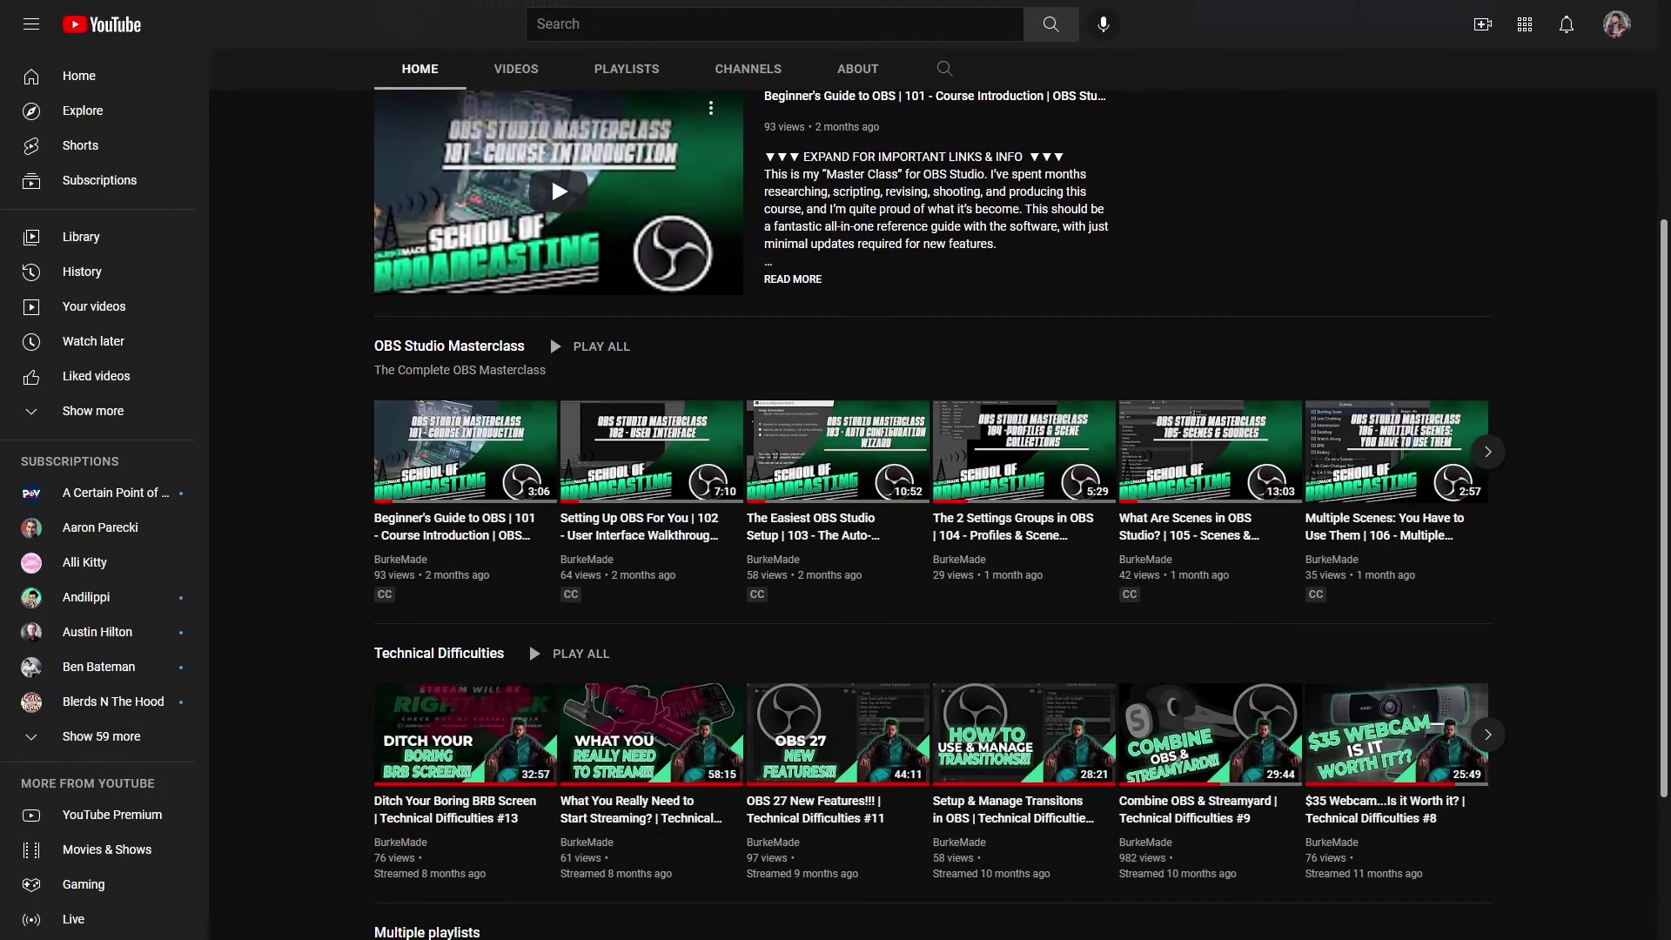
{"action": "left_click", "coordinate": [470, 344]}
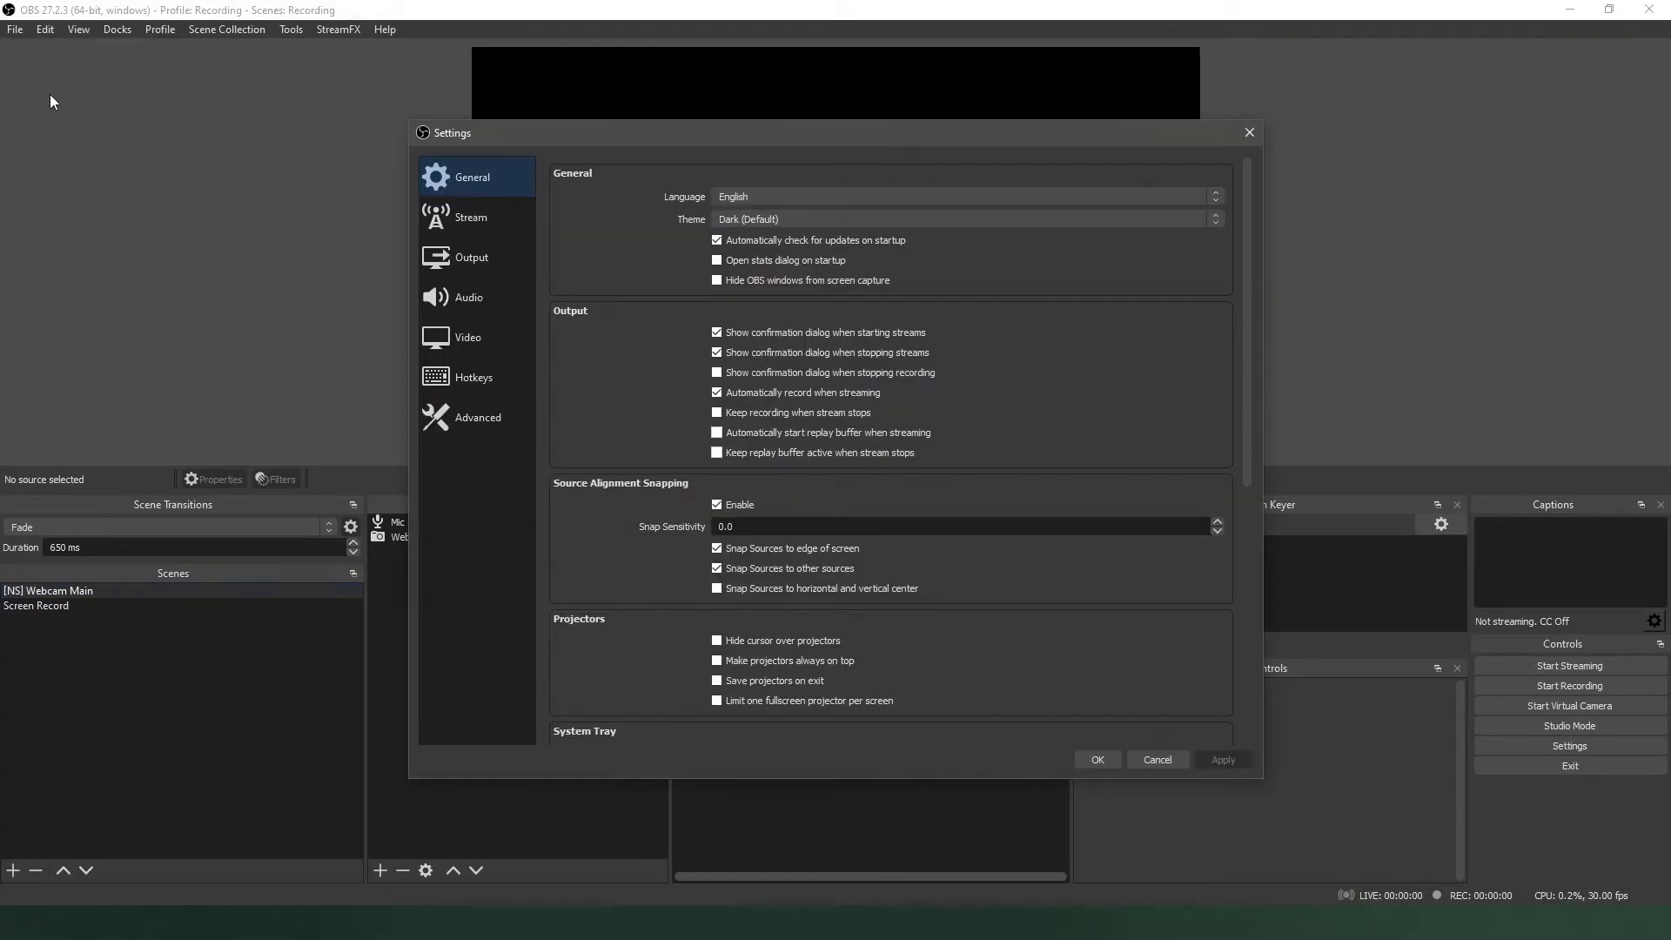
In Audio settings, make Mic In (Elgato Wave:3) the Mic/Aux device and Wave Link Game the Desktop Audio device
{"action": "left_click", "coordinate": [472, 304]}
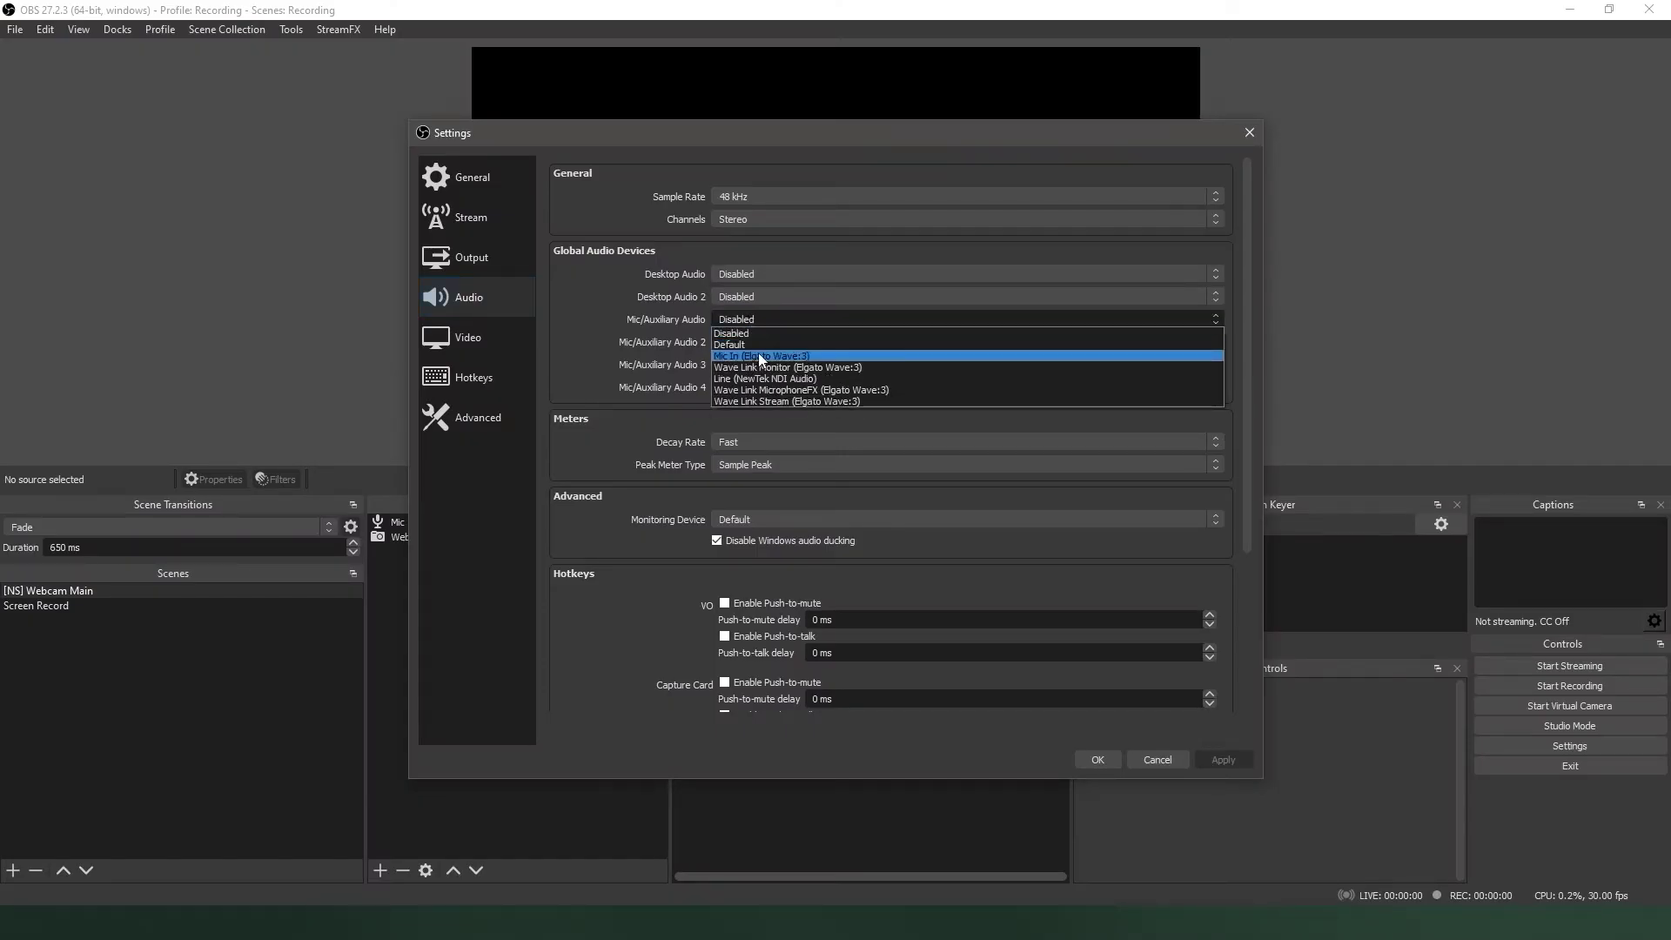
{"action": "left_click", "coordinate": [759, 354]}
{"action": "left_click", "coordinate": [758, 272]}
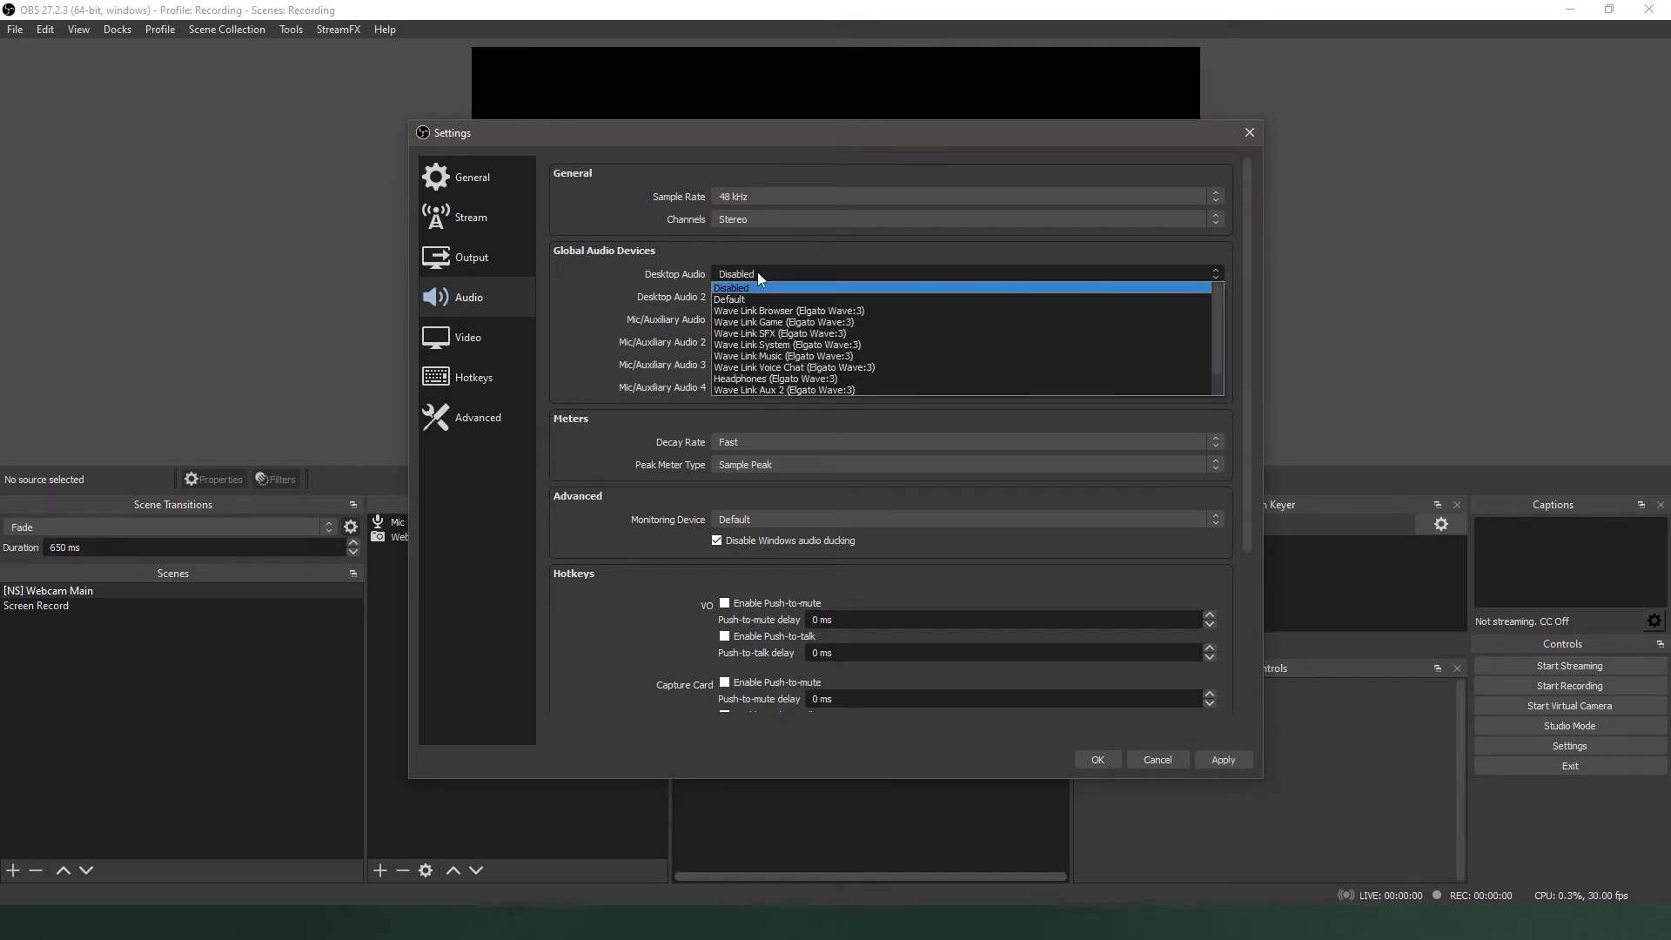
{"action": "left_click", "coordinate": [764, 322]}
{"action": "left_click", "coordinate": [756, 295]}
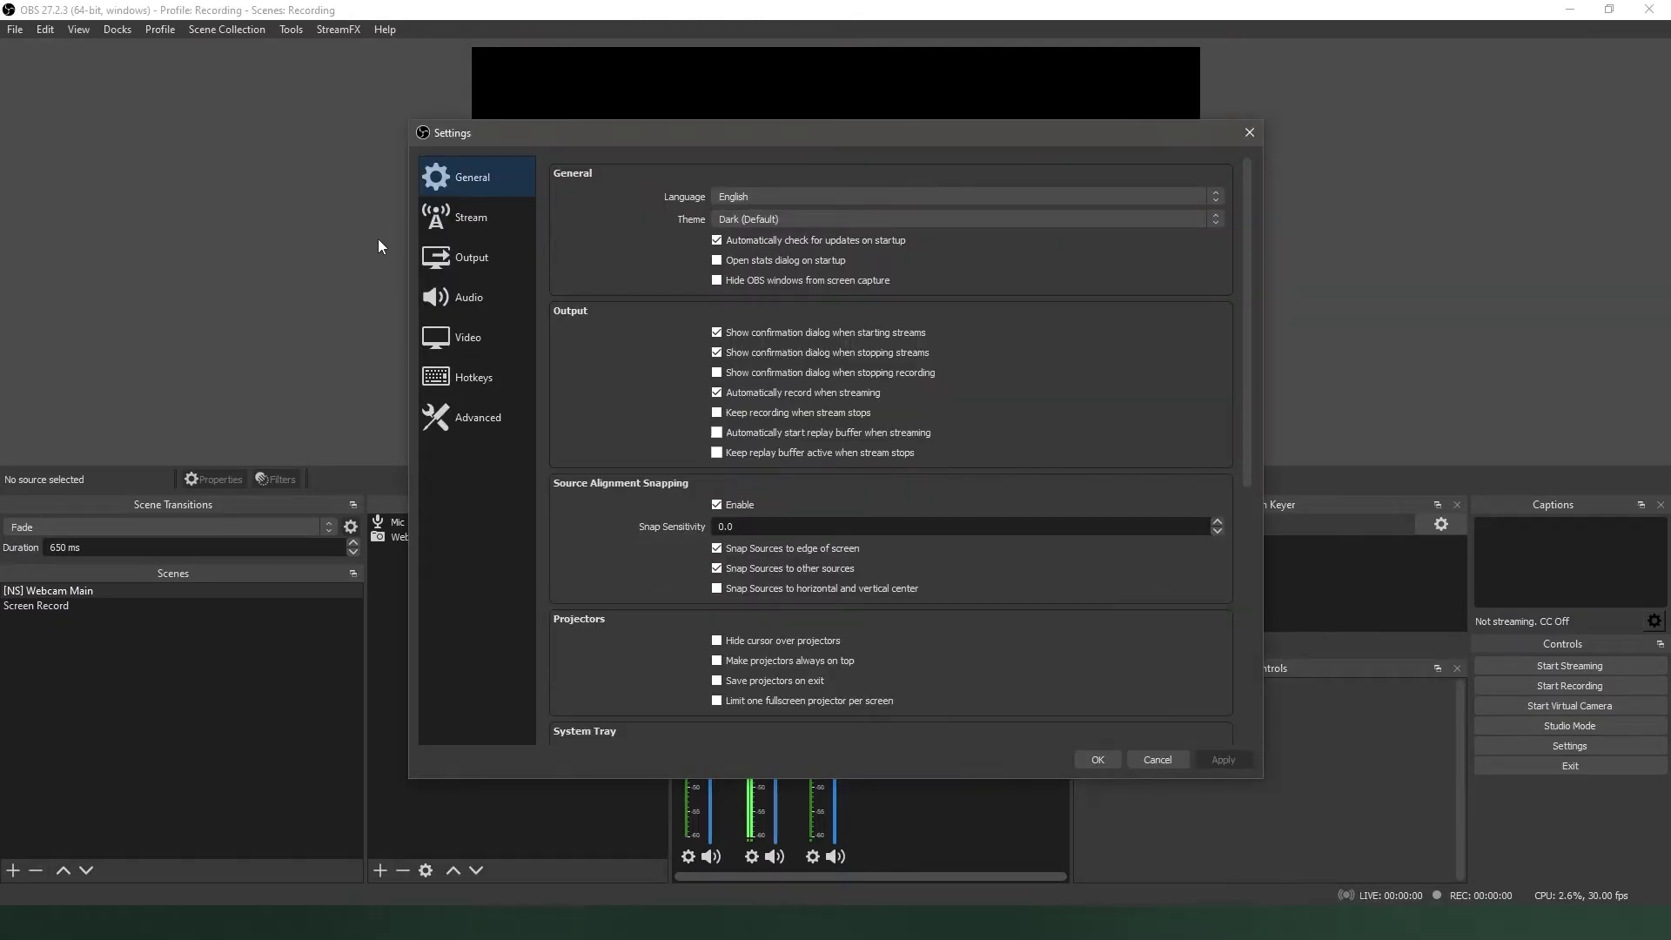
Switch the Output Mode to Advanced and view its Recording settings
{"action": "left_click", "coordinate": [471, 258]}
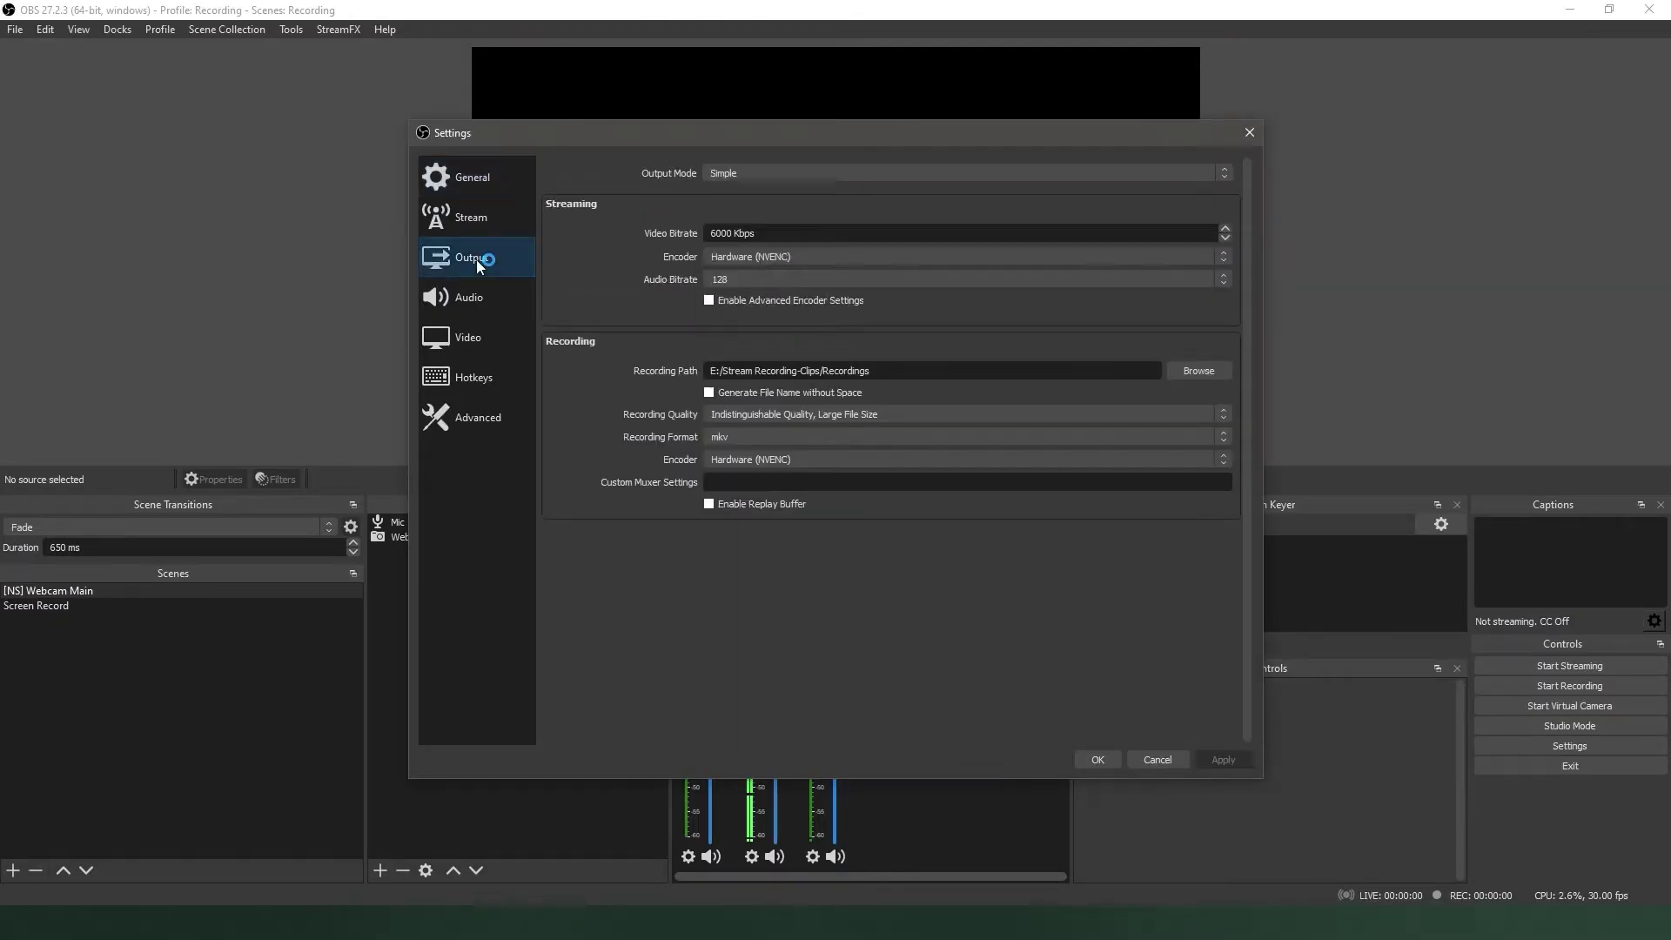
{"action": "left_click", "coordinate": [764, 174]}
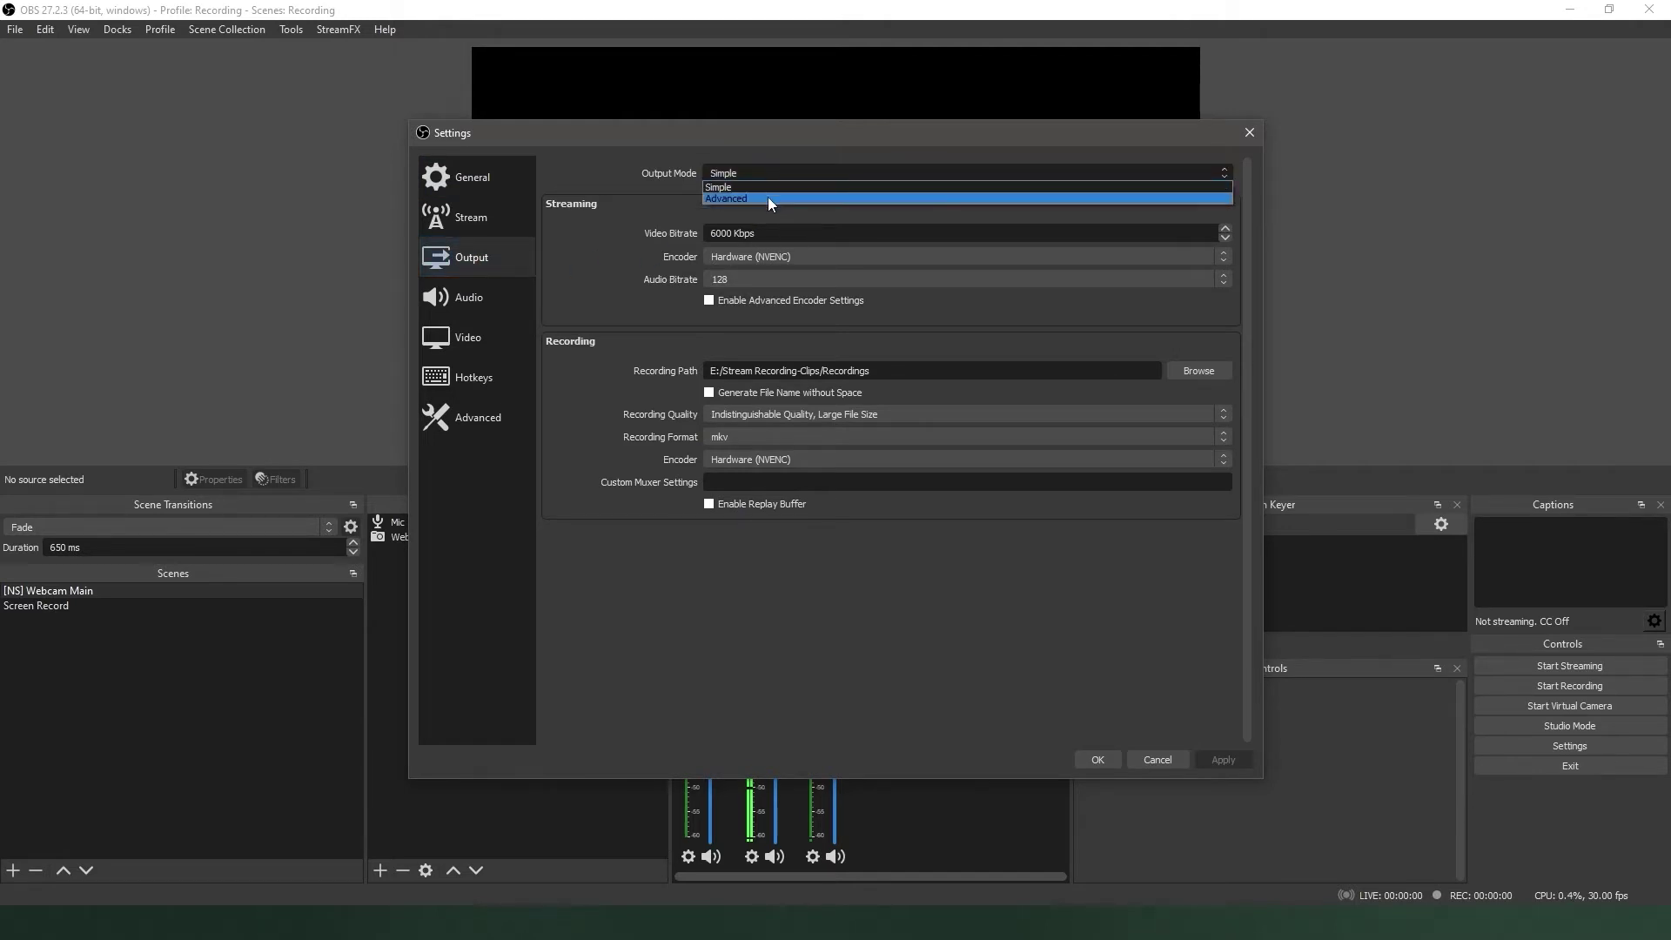
{"action": "left_click", "coordinate": [768, 197]}
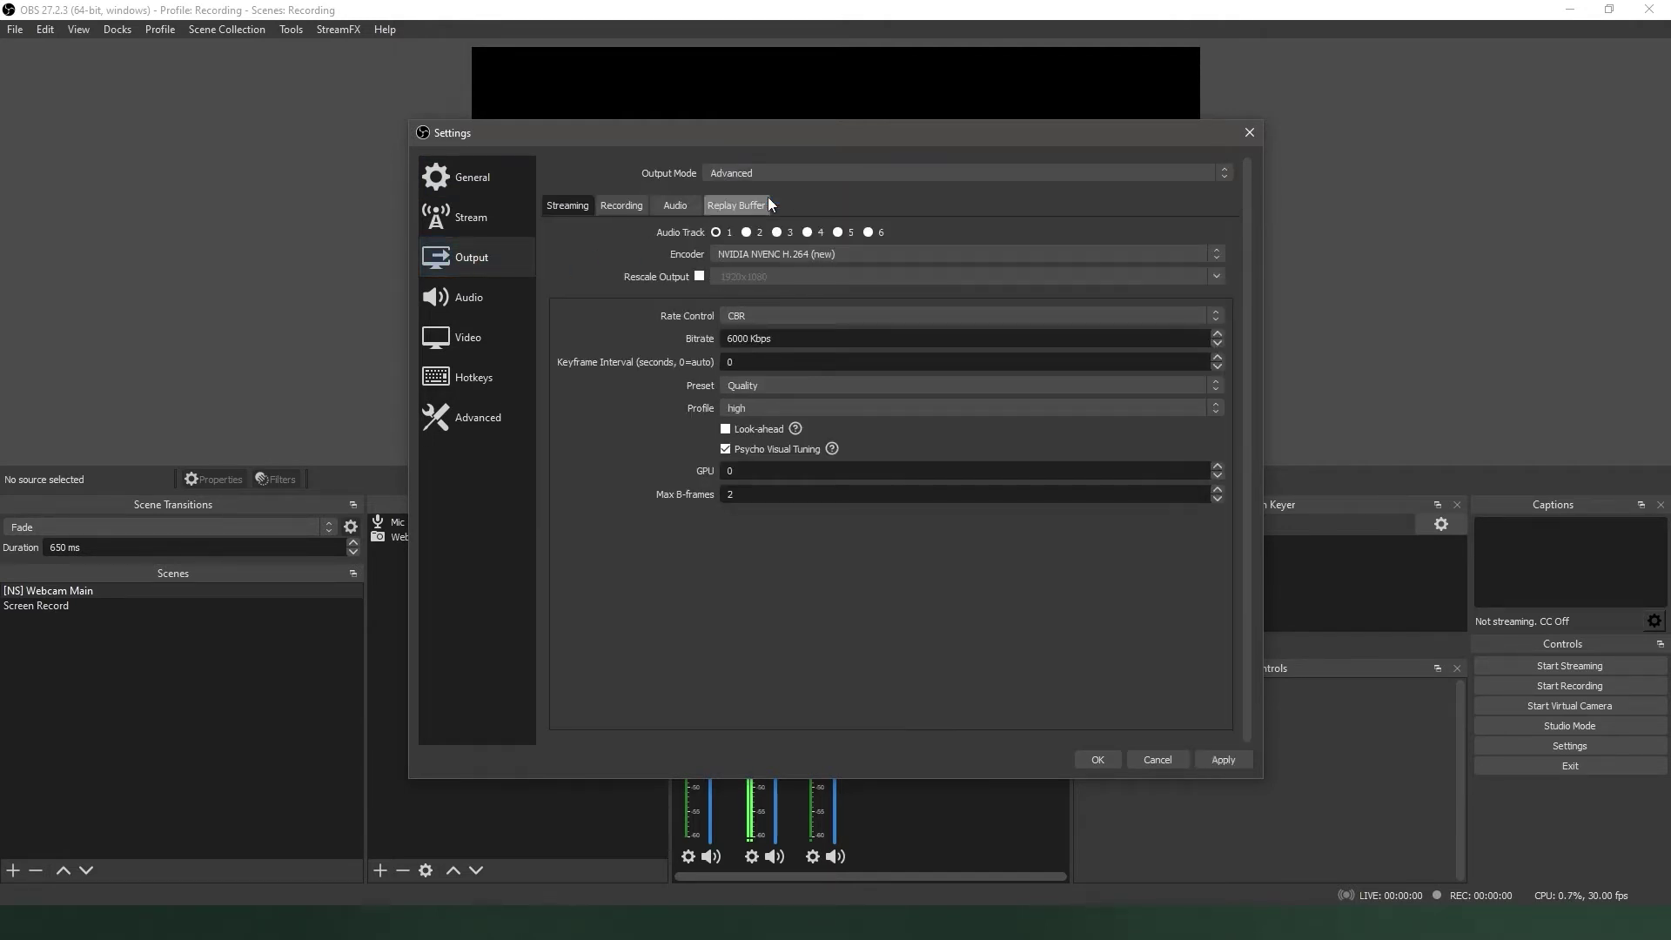
{"action": "left_click", "coordinate": [631, 210]}
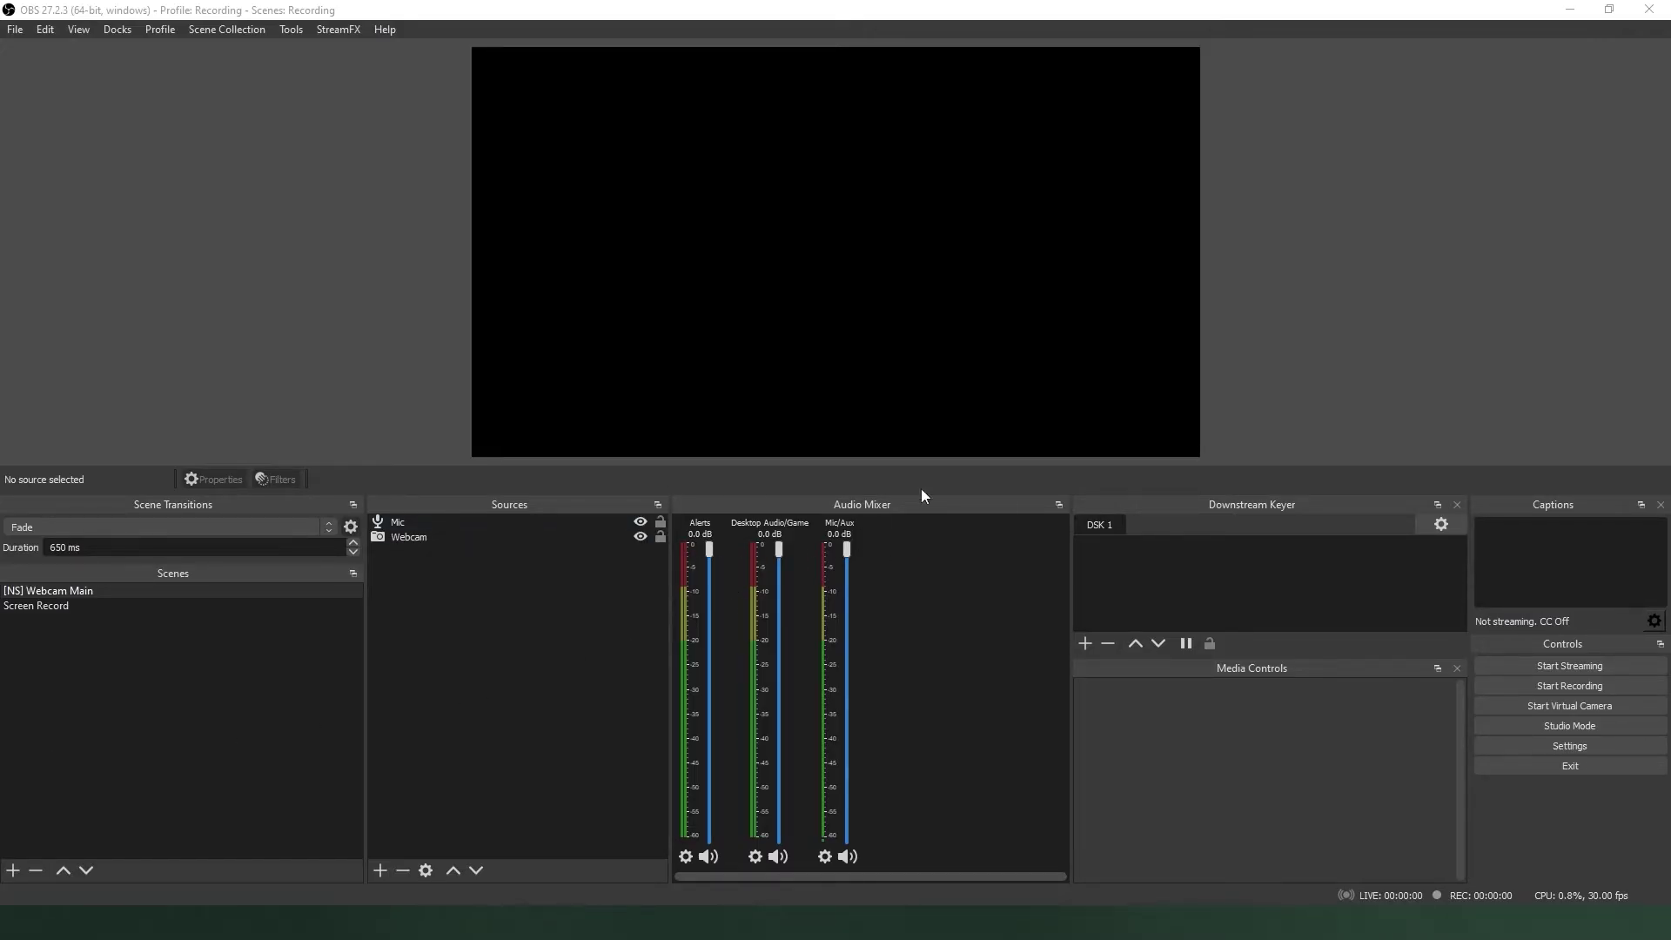
Turn off audio track 1 for recording, confirm streaming uses track 1, and save the settings
{"action": "left_click", "coordinate": [771, 566]}
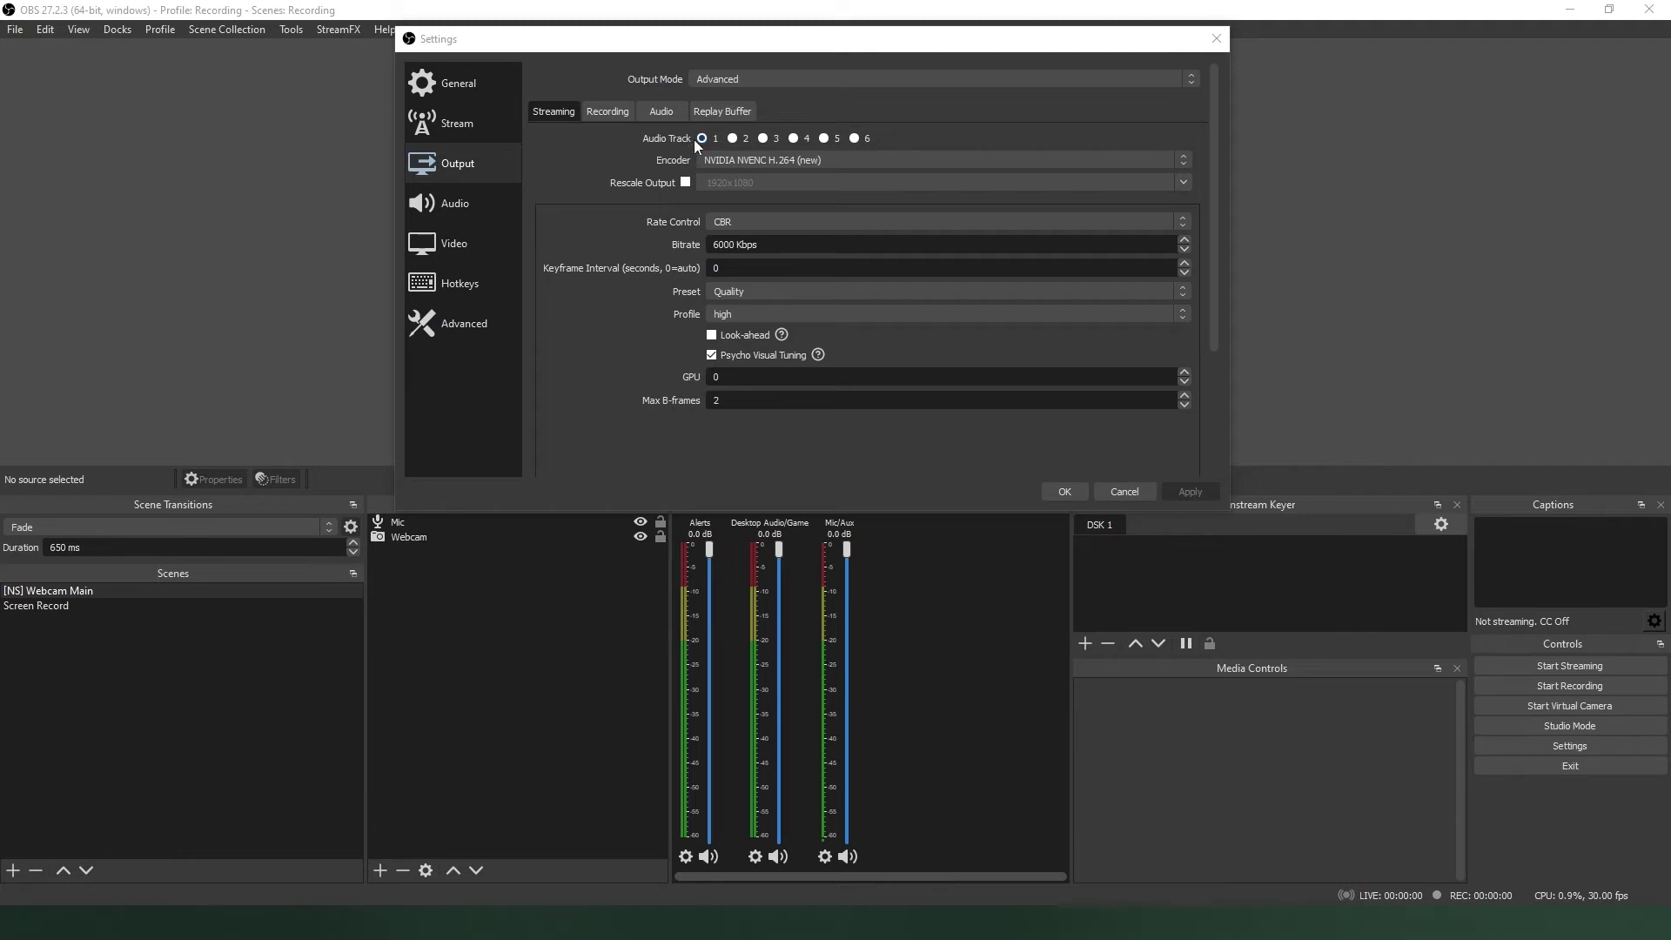
{"action": "left_click", "coordinate": [617, 112]}
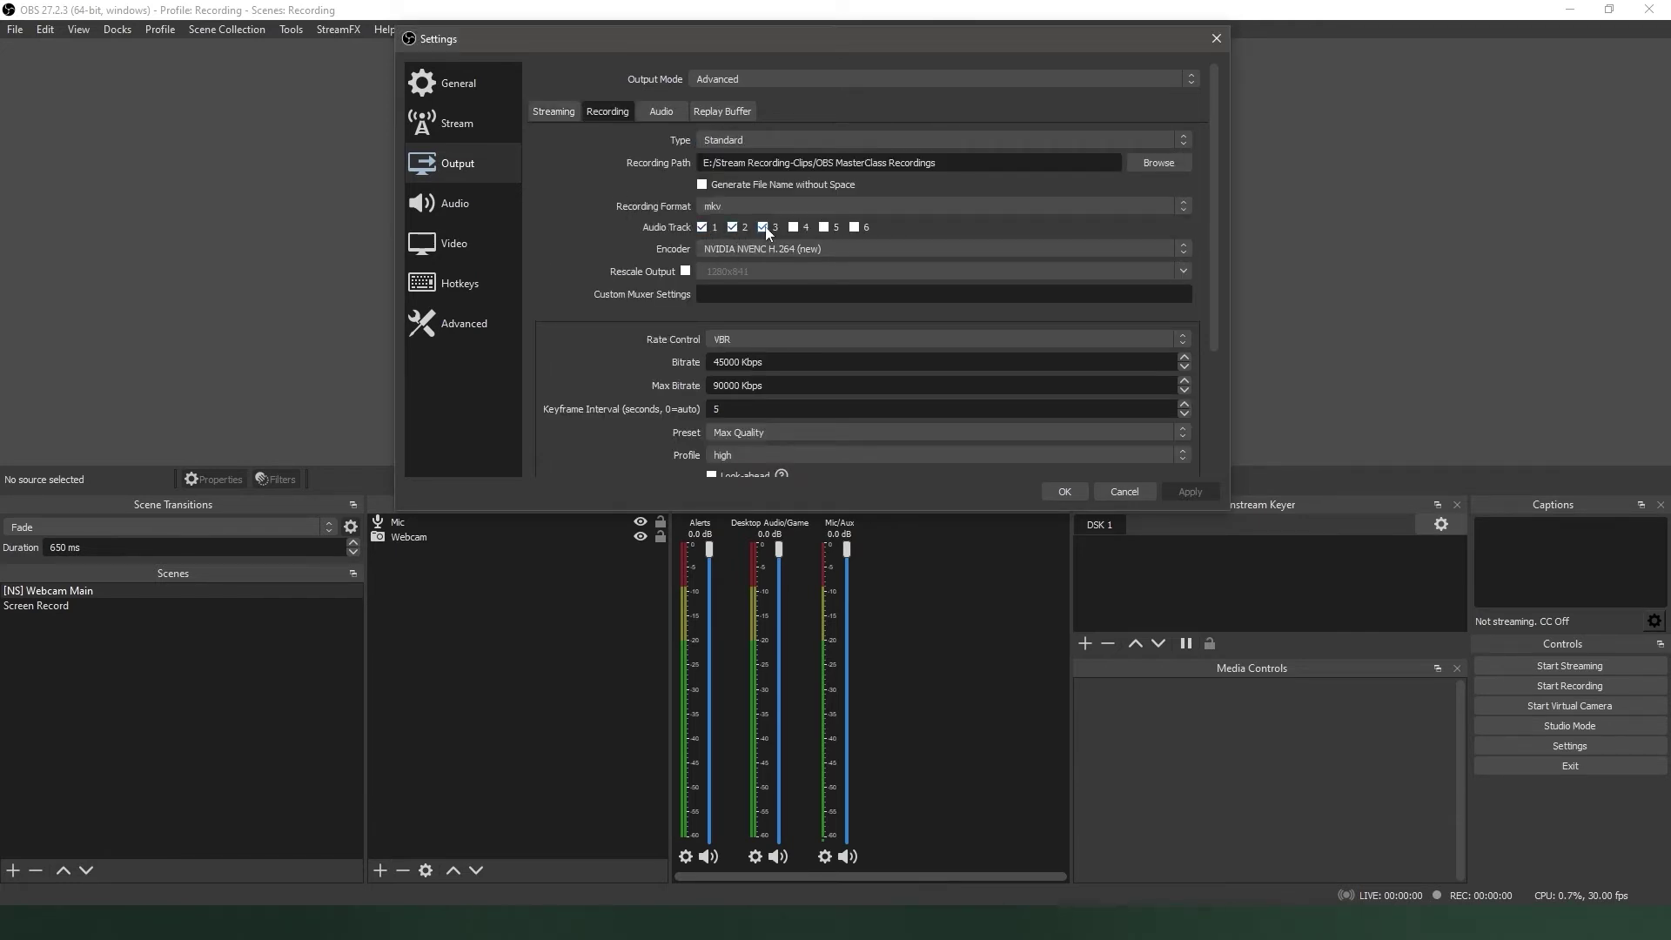
{"action": "left_click", "coordinate": [701, 227]}
{"action": "left_click", "coordinate": [561, 114]}
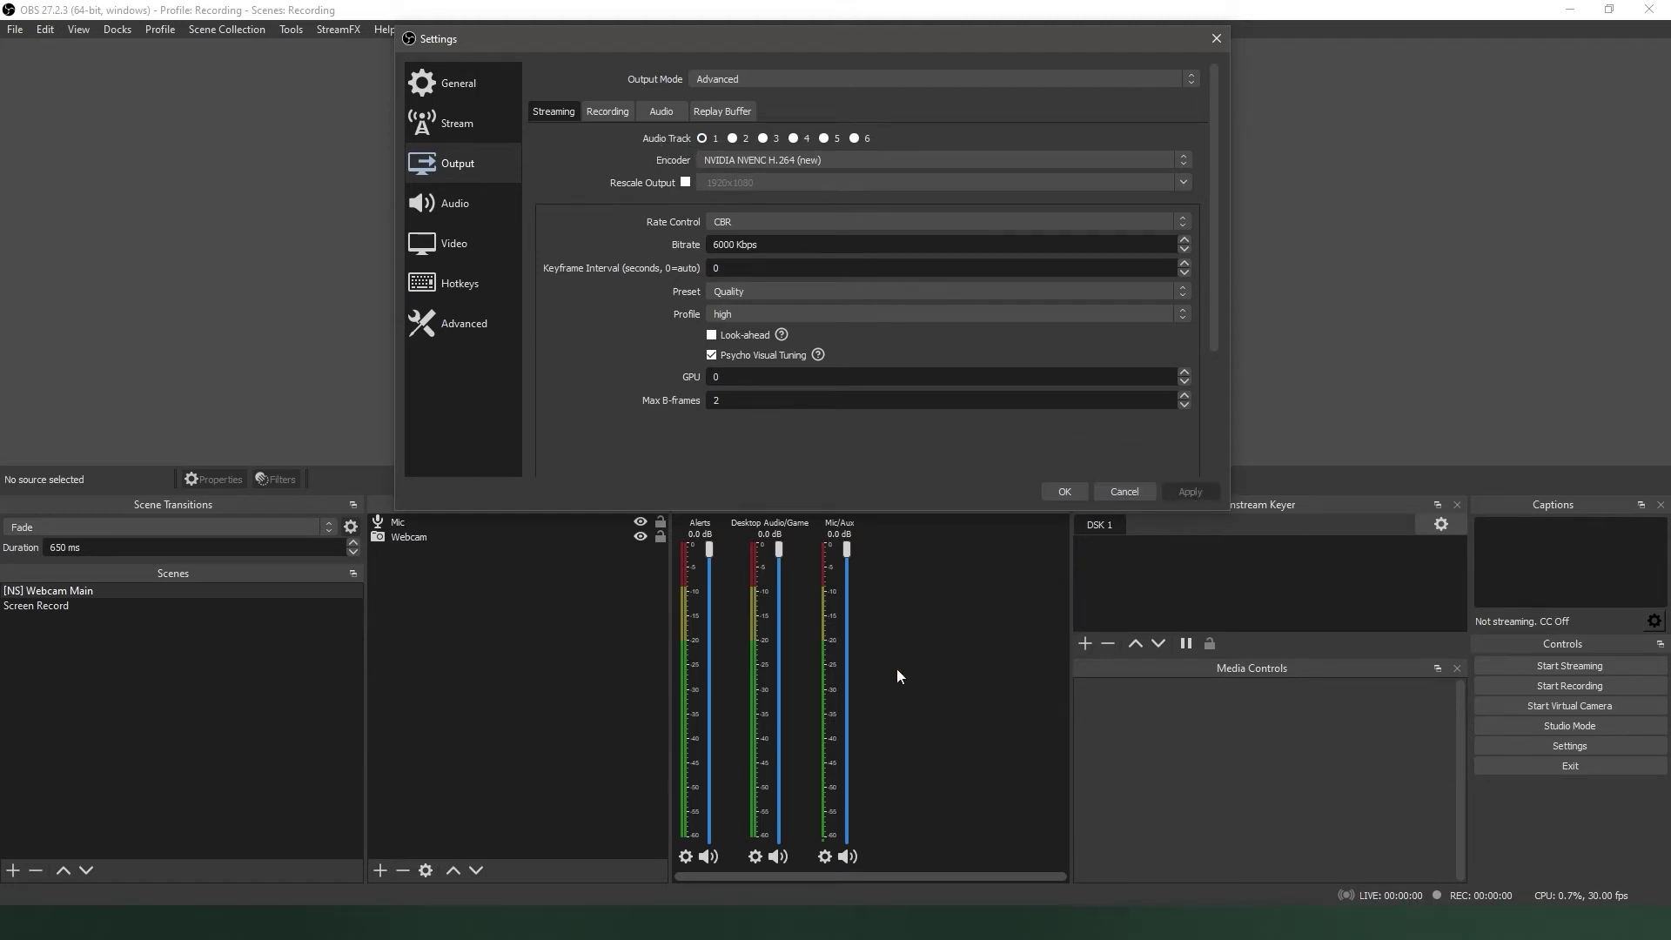
{"action": "left_click", "coordinate": [1061, 494]}
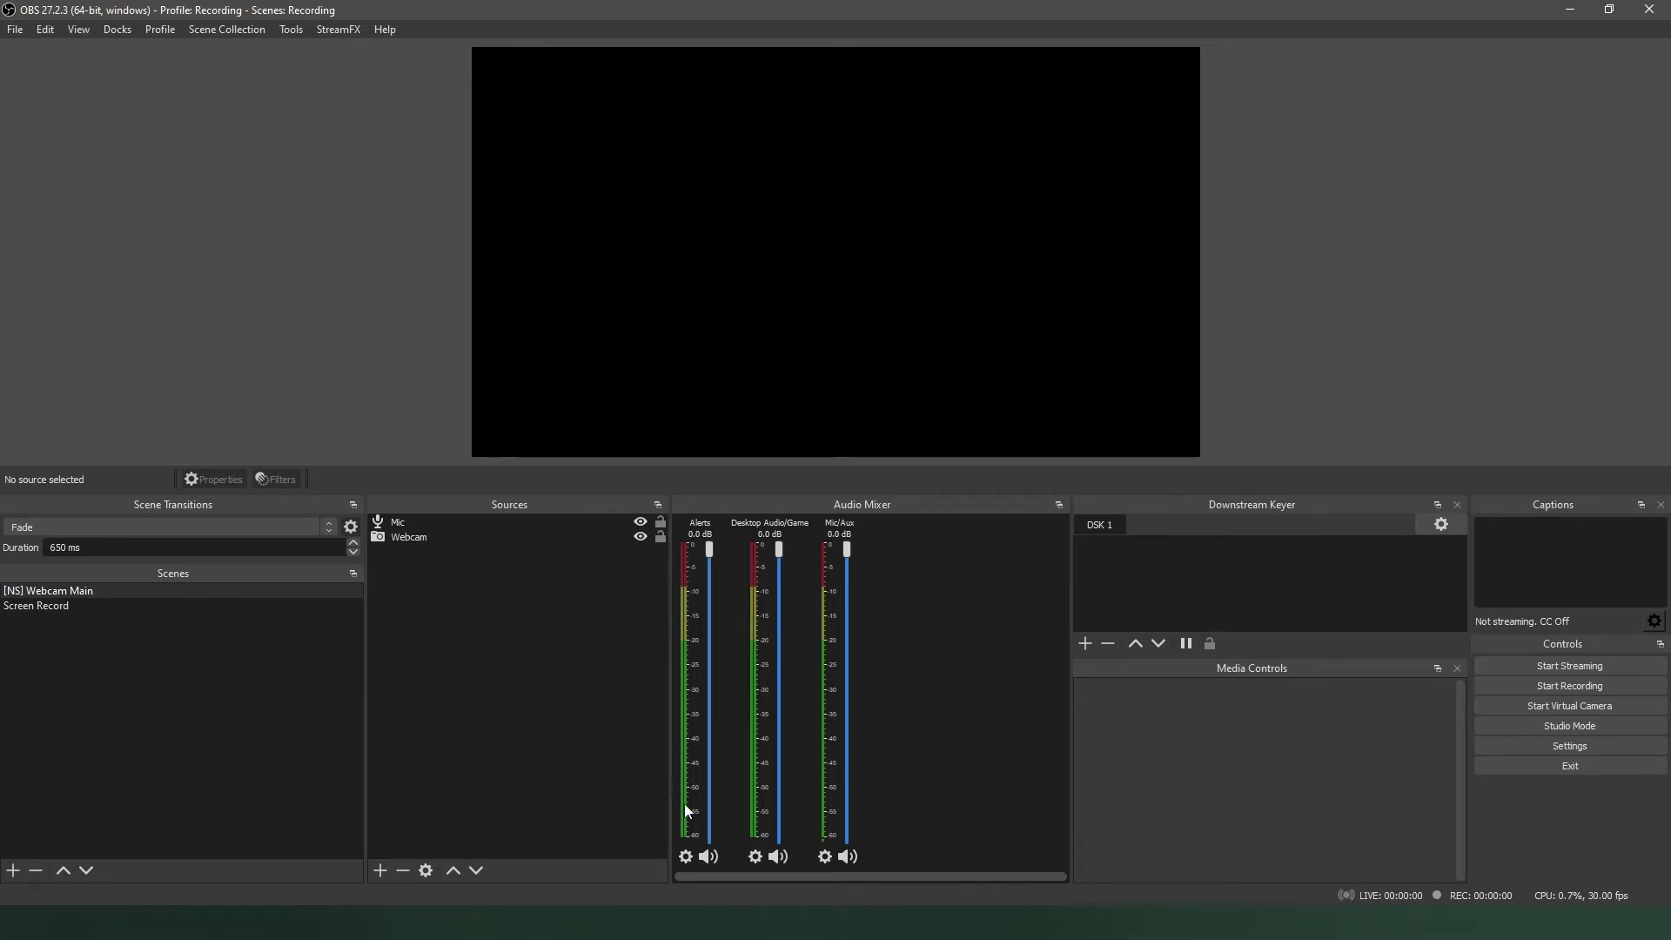
Dismiss the Alerts channel's audio options menu and bring up the Edit menu
{"action": "left_click", "coordinate": [687, 858]}
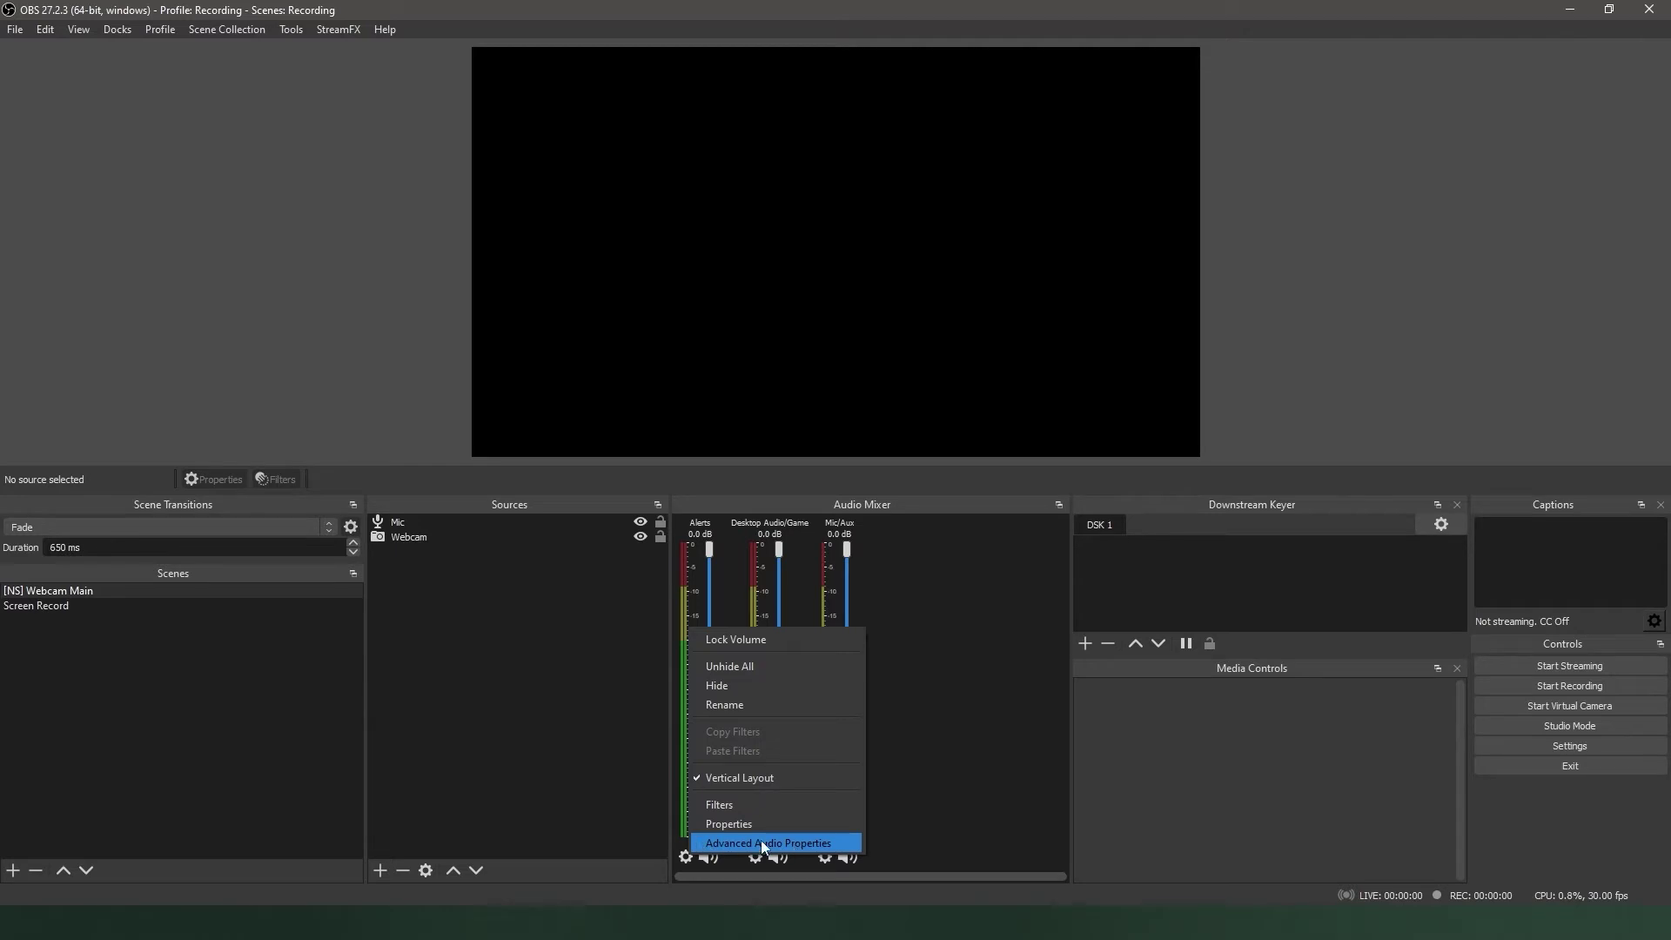
{"action": "left_click", "coordinate": [601, 825]}
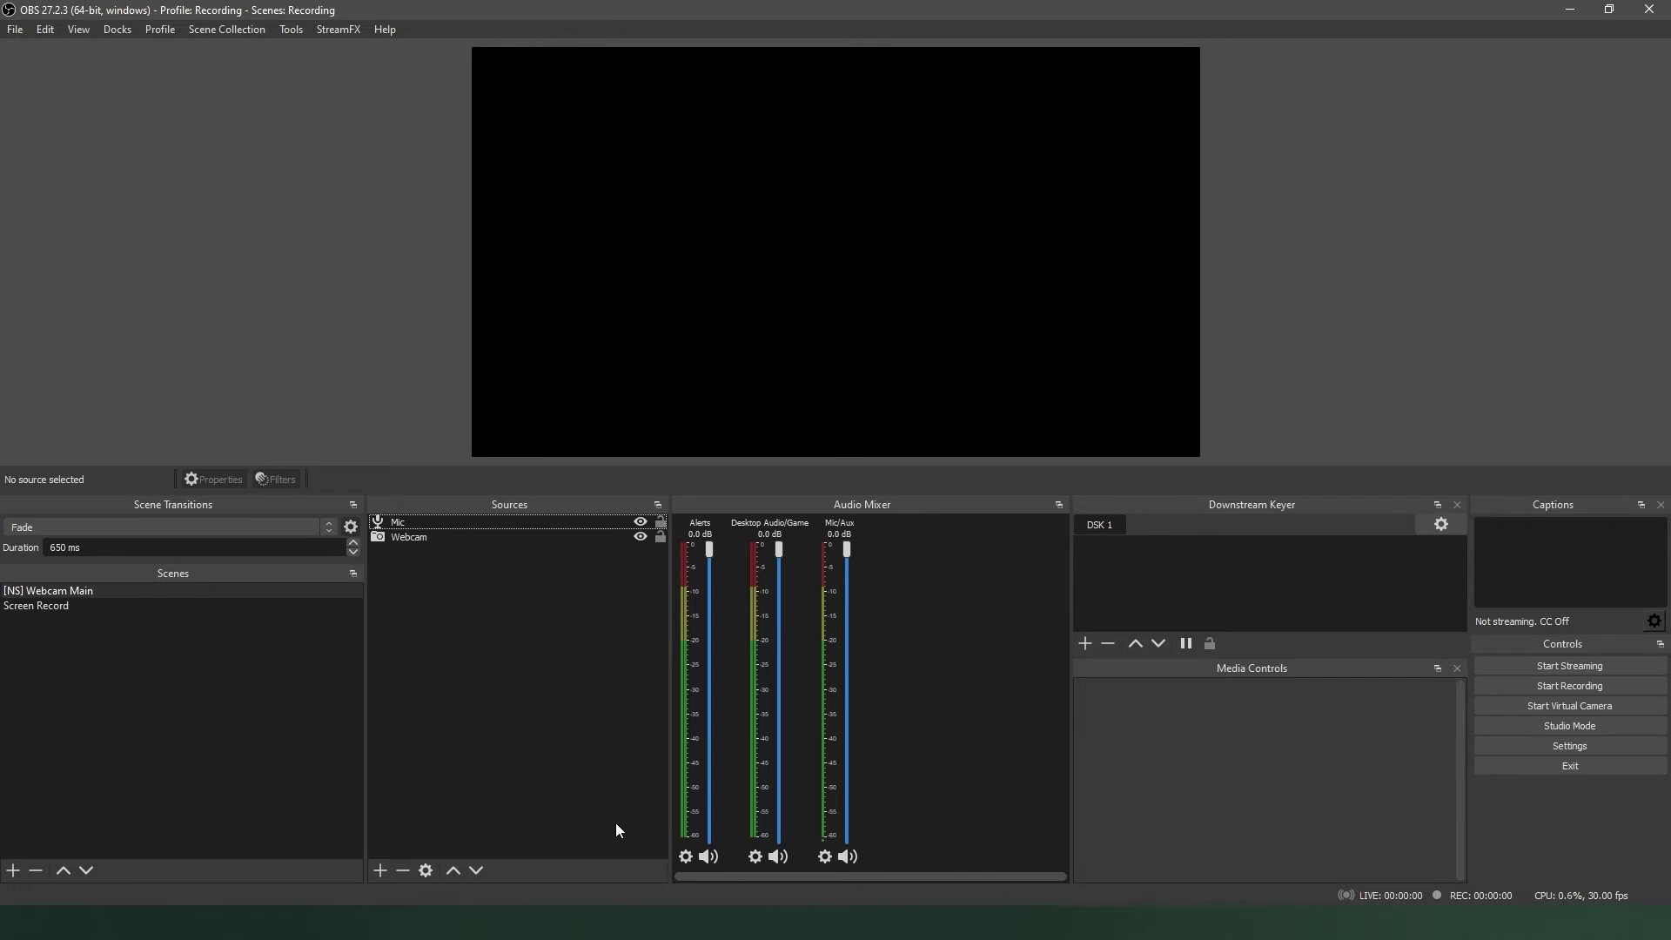
{"action": "left_click", "coordinate": [686, 858]}
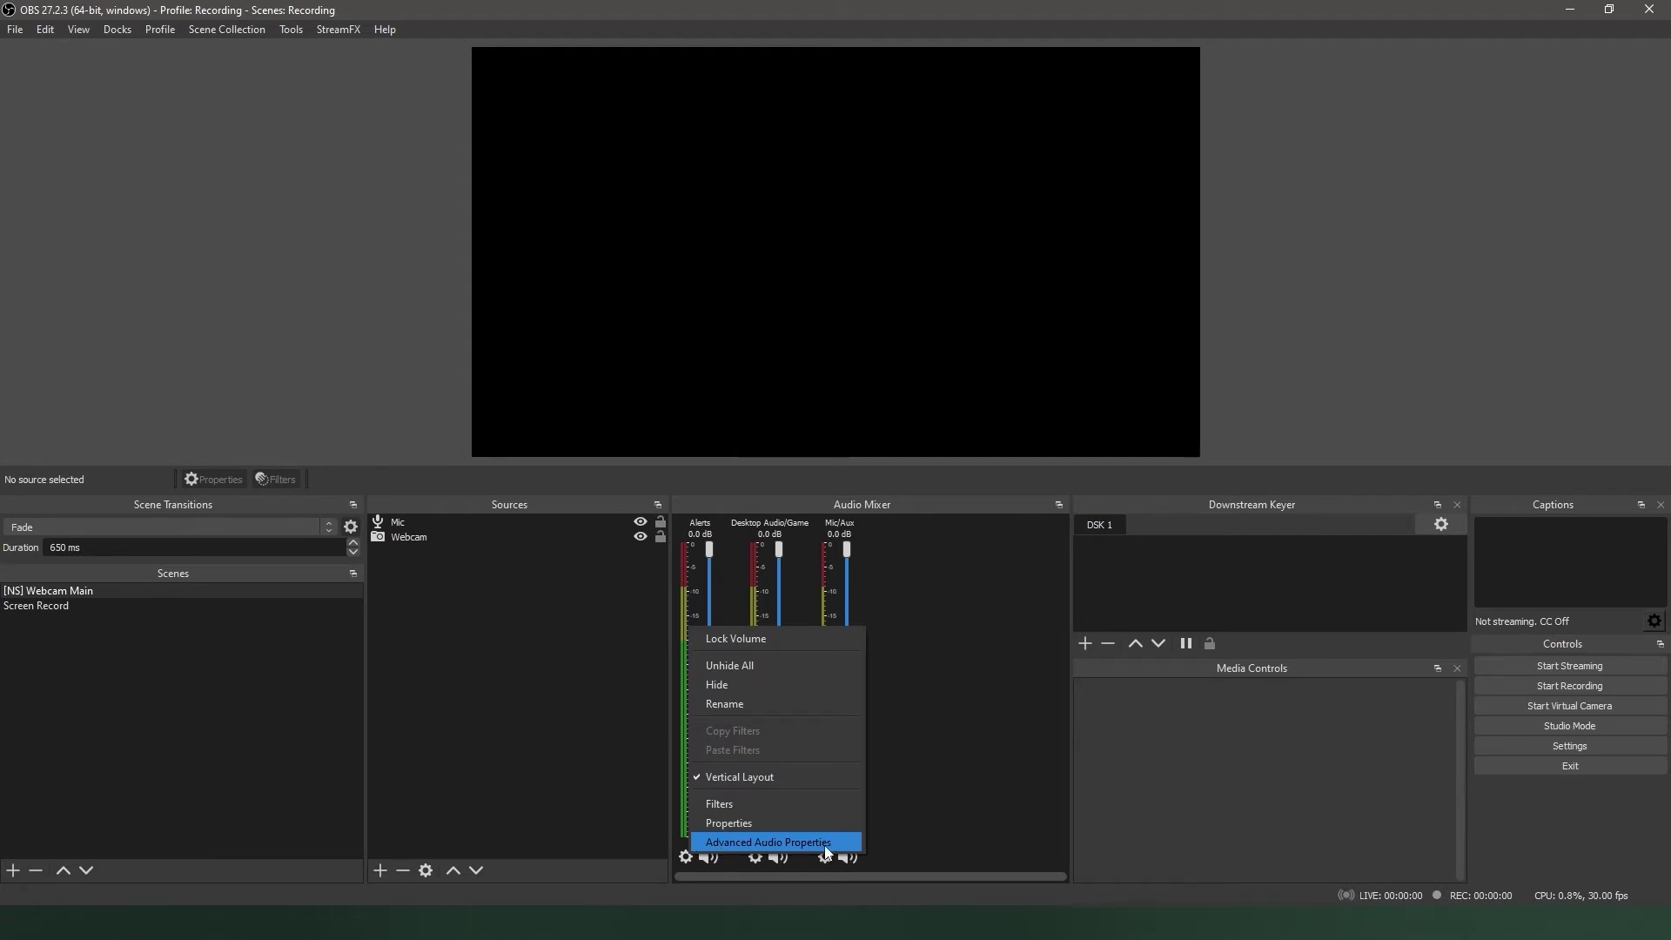
{"action": "left_click", "coordinate": [587, 849]}
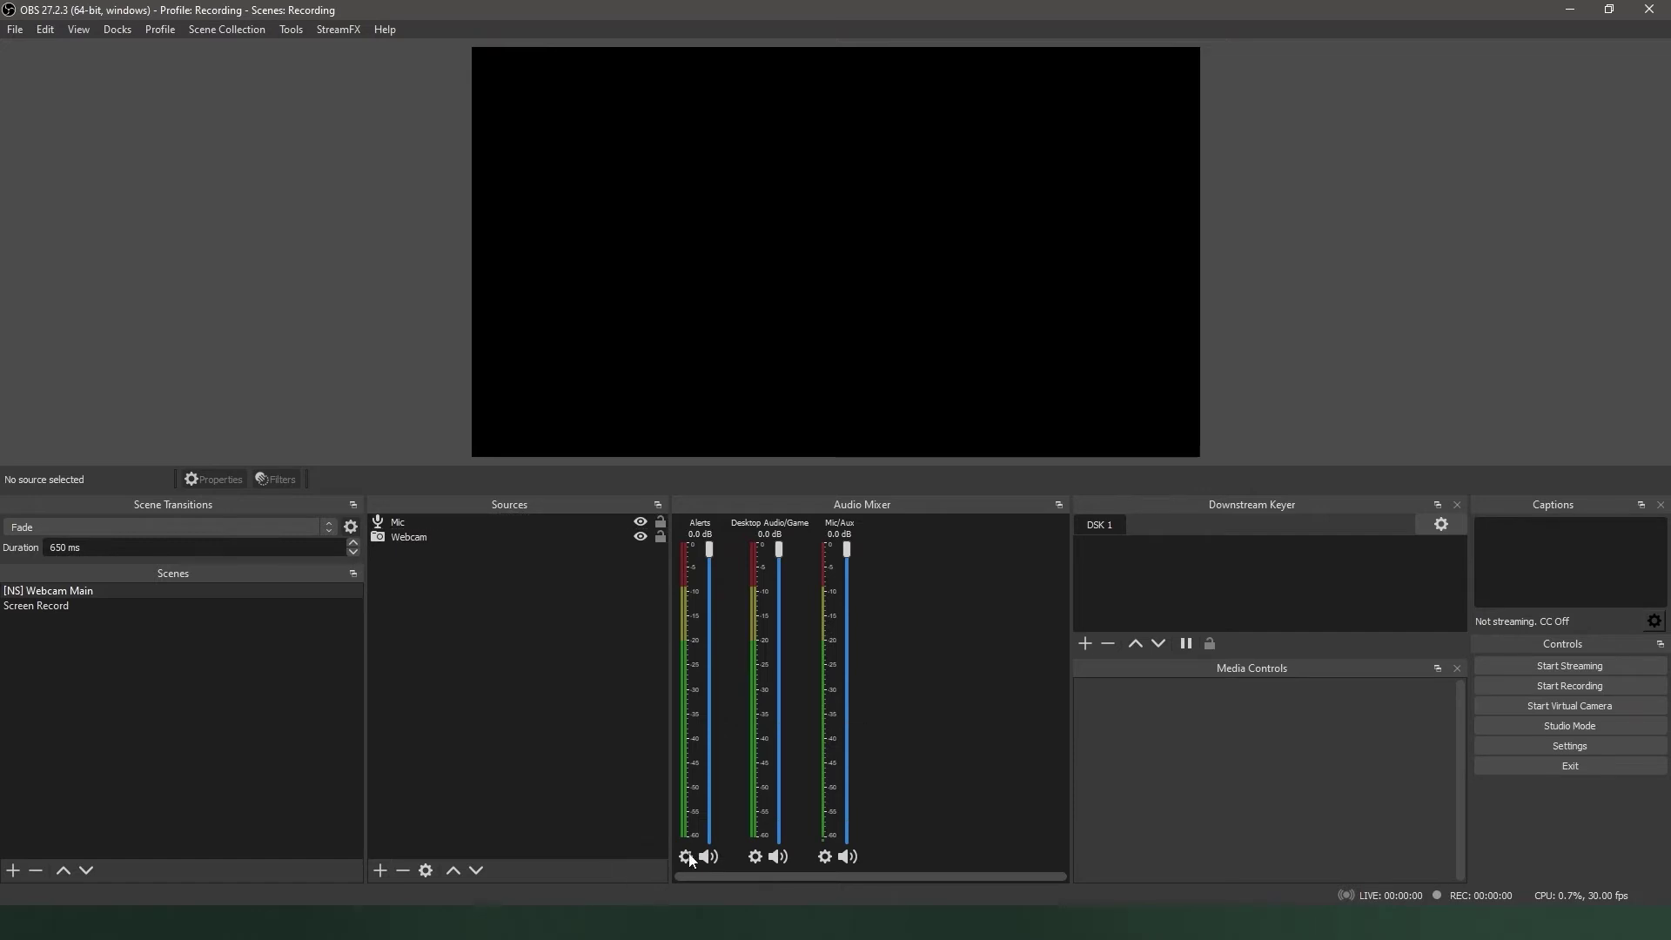
{"action": "left_click", "coordinate": [687, 857]}
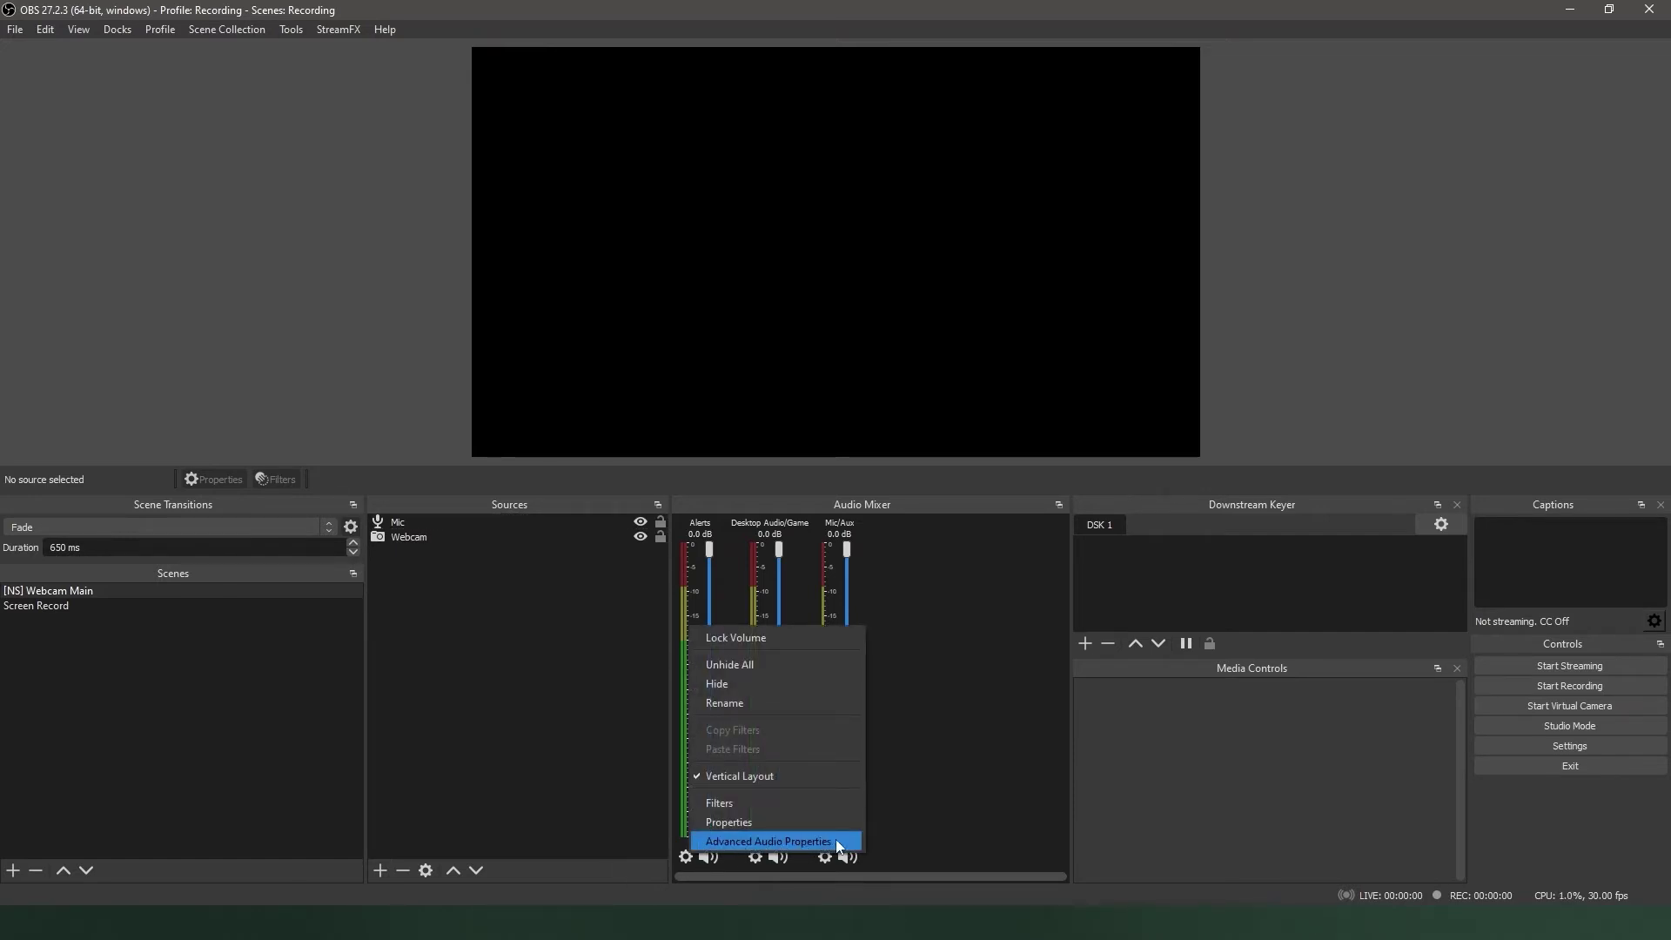
{"action": "left_click", "coordinate": [651, 846]}
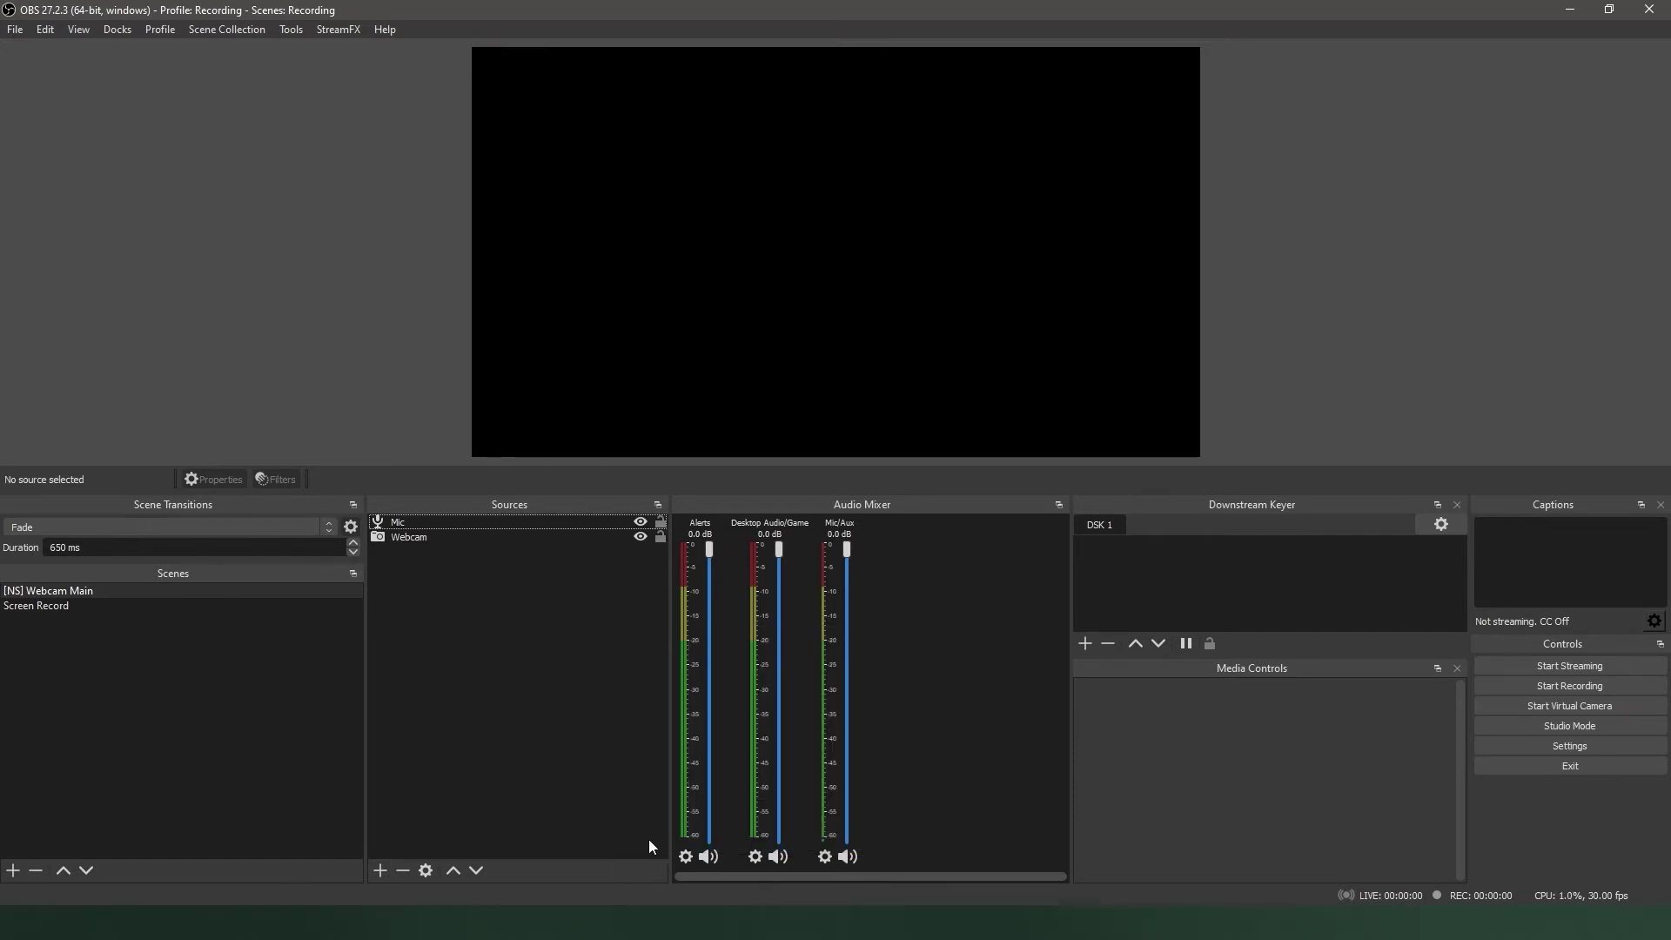
{"action": "left_click", "coordinate": [50, 30]}
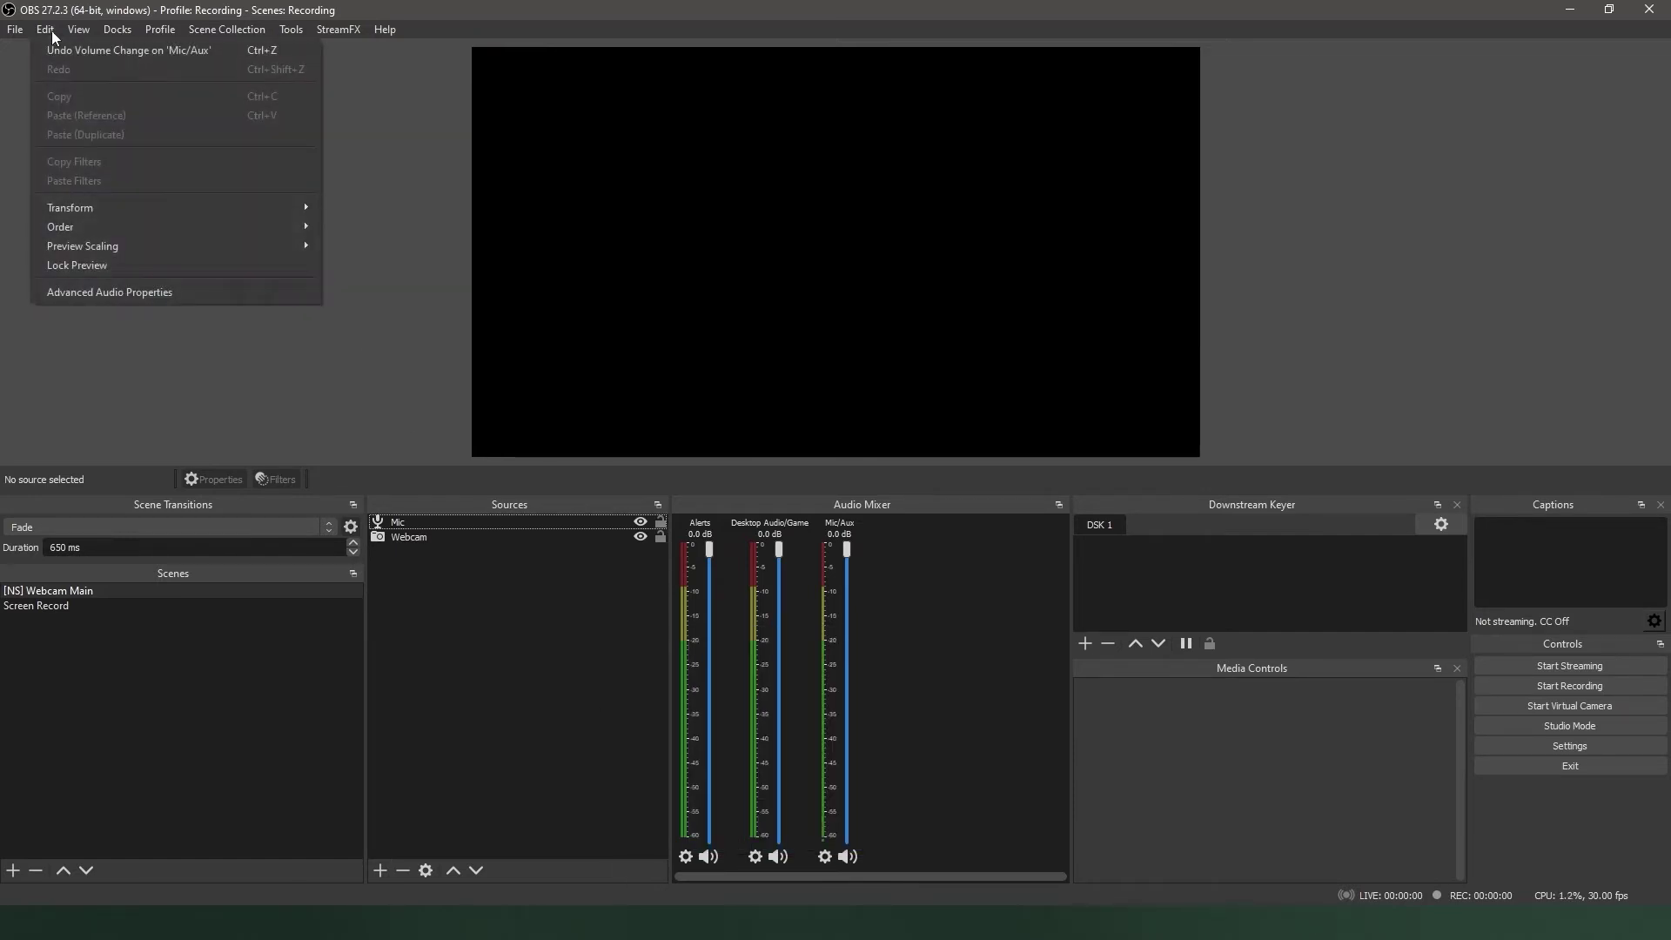
Open Advanced Audio Properties, enlarge it to reveal tracks 5 and 6, and shift it left
{"action": "left_click", "coordinate": [168, 293]}
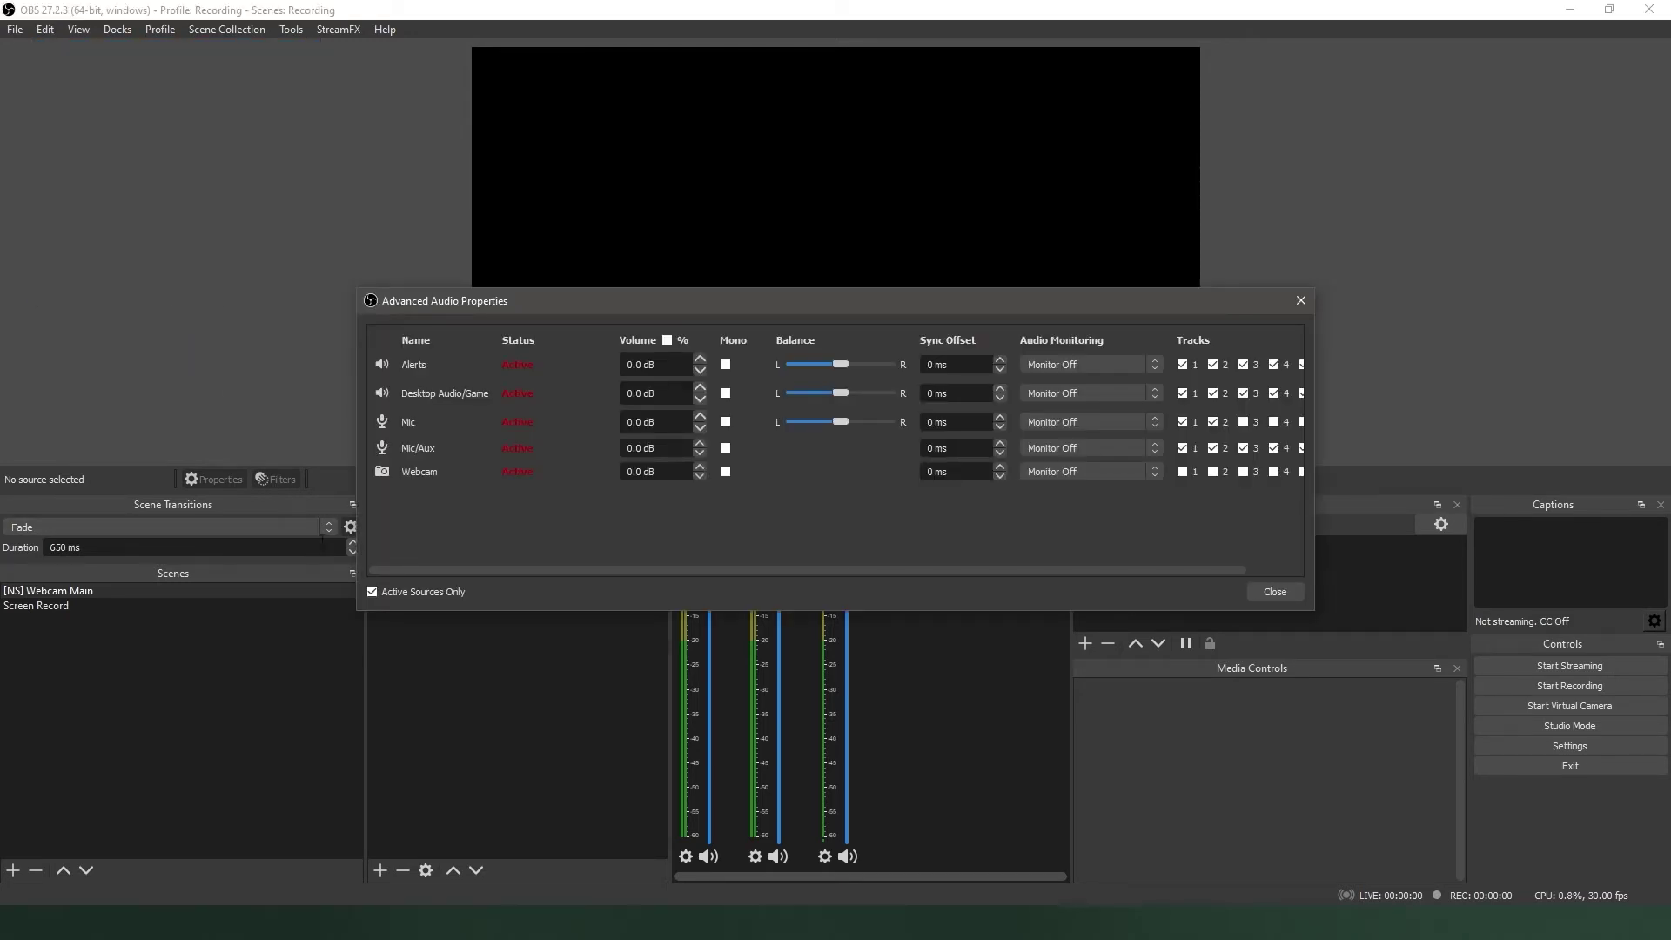
{"action": "left_click_drag", "start_coordinate": [1312, 608], "coordinate": [1442, 669]}
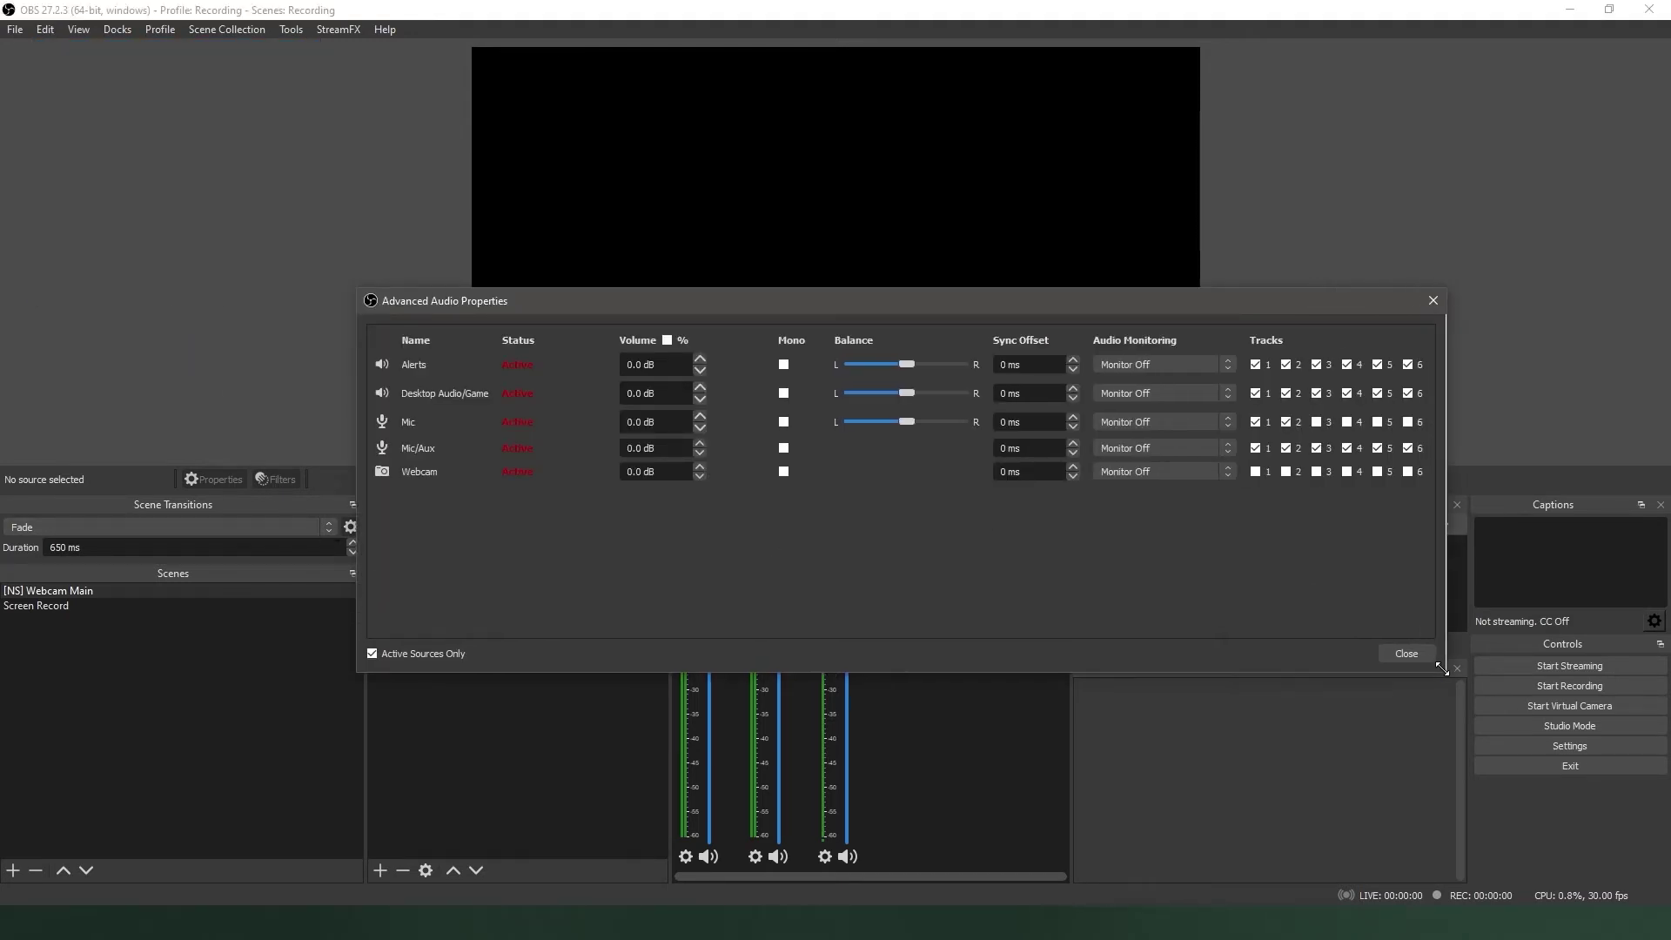
{"action": "left_click_drag", "start_coordinate": [984, 304], "coordinate": [738, 299]}
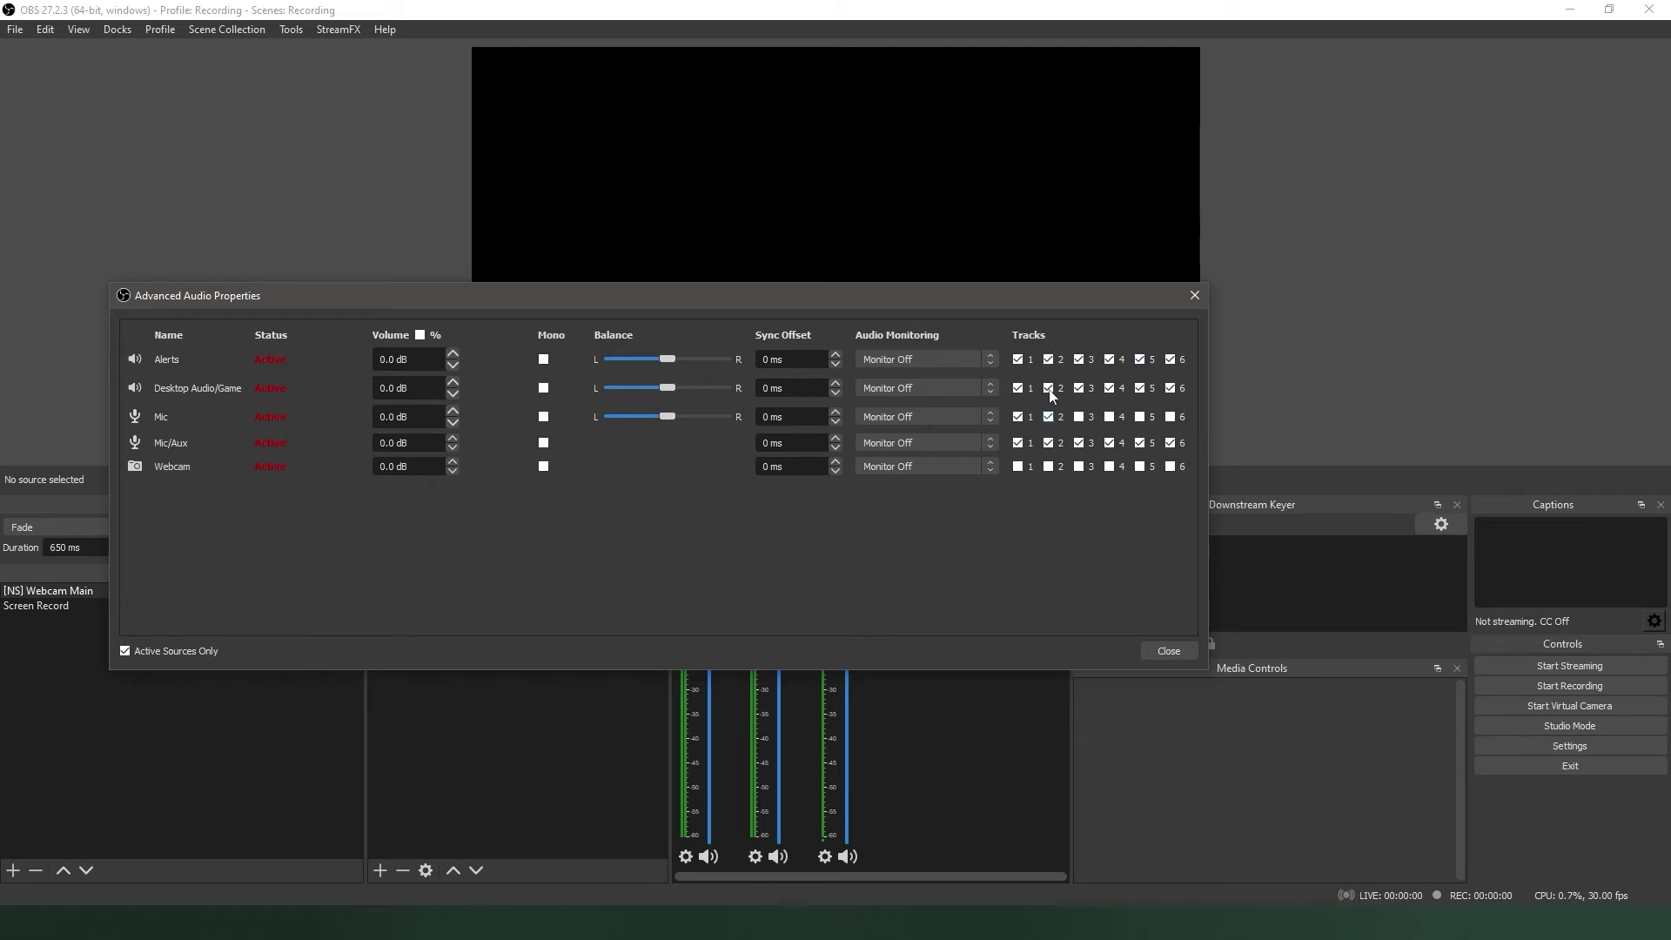
Uncheck track 2 for Alerts, Desktop Audio/Game and Mic/Aux, plus tracks 3 and 6 for Alerts and Mic/Aux, then close
{"action": "left_click", "coordinate": [1048, 359]}
{"action": "left_click", "coordinate": [1049, 388]}
{"action": "left_click", "coordinate": [1049, 443]}
{"action": "left_click", "coordinate": [1080, 443]}
{"action": "left_click", "coordinate": [1080, 360]}
{"action": "left_click", "coordinate": [1168, 444]}
{"action": "left_click", "coordinate": [1172, 360]}
{"action": "left_click", "coordinate": [1168, 650]}
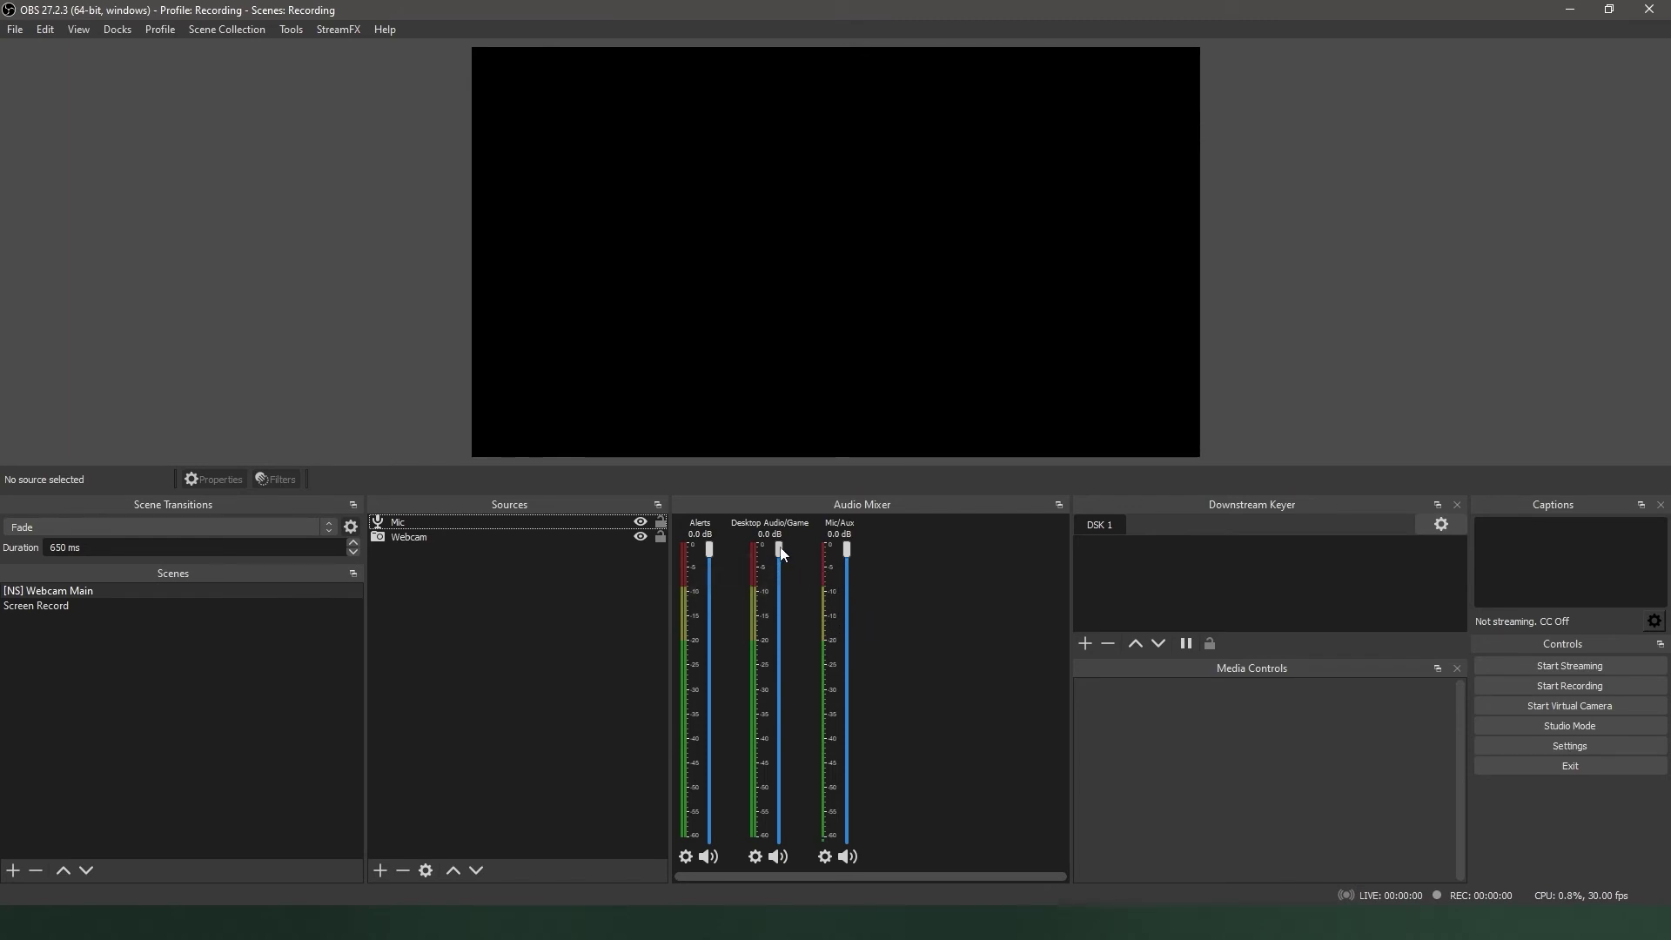
Drag the Desktop Audio/Game mixer fader down to -1.6 dB
{"action": "left_click_drag", "start_coordinate": [782, 553], "coordinate": [785, 579]}
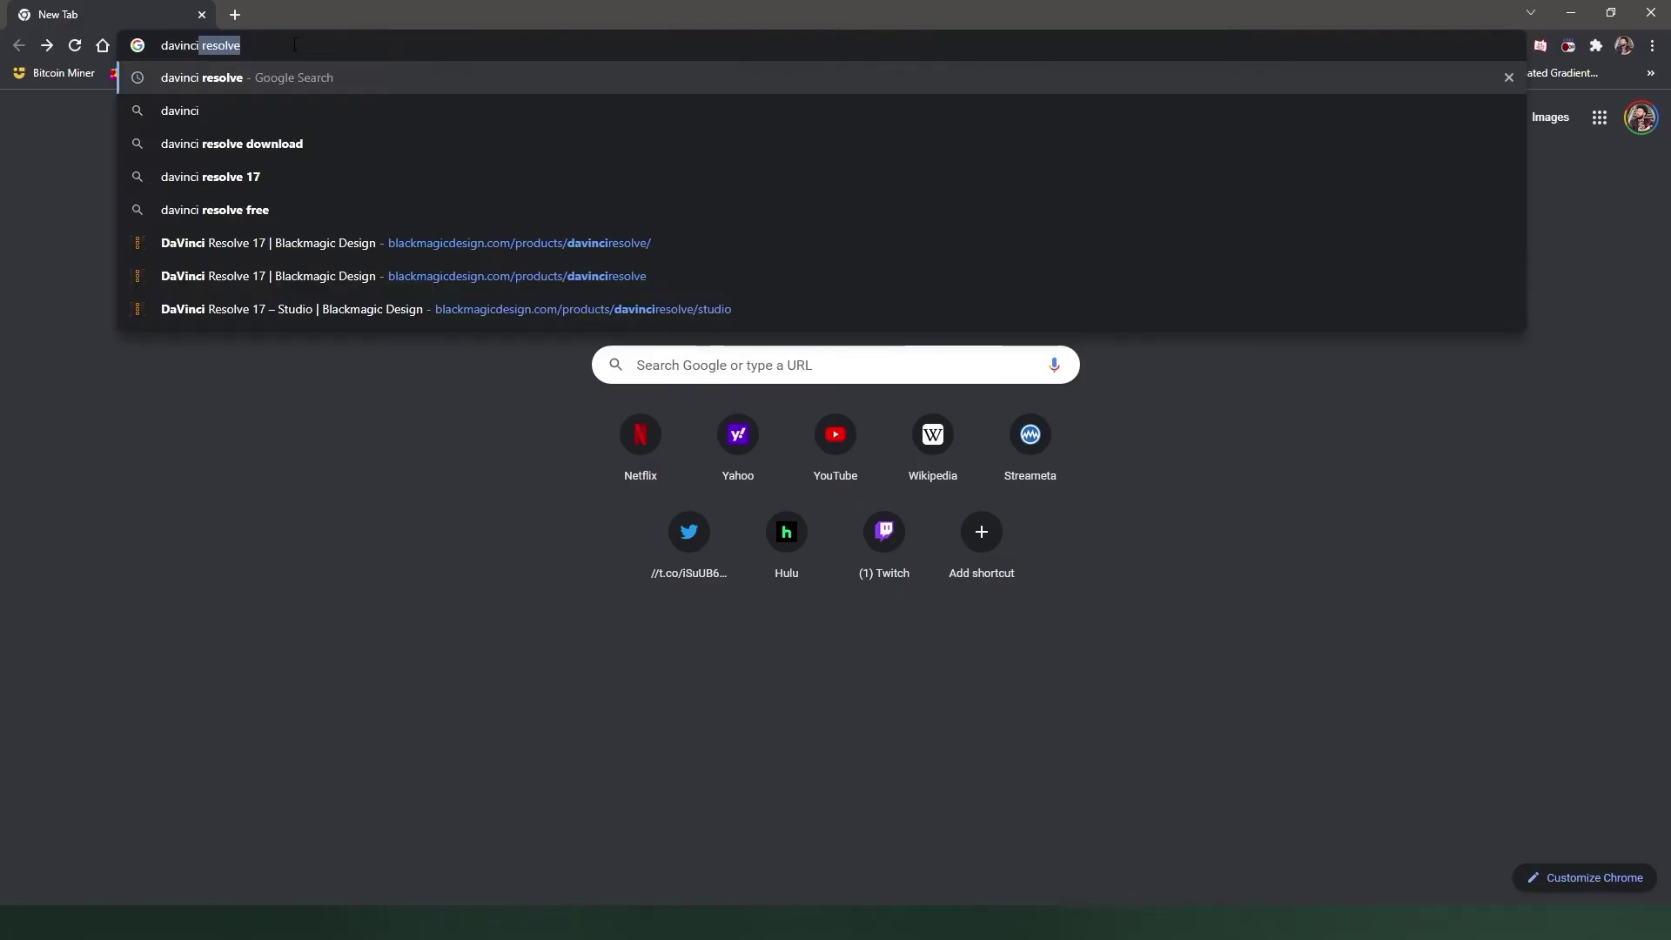
Search for davinci resolve, open the Blackmagic Design page, and choose Free Download Now
{"action": "key", "text": "Return"}
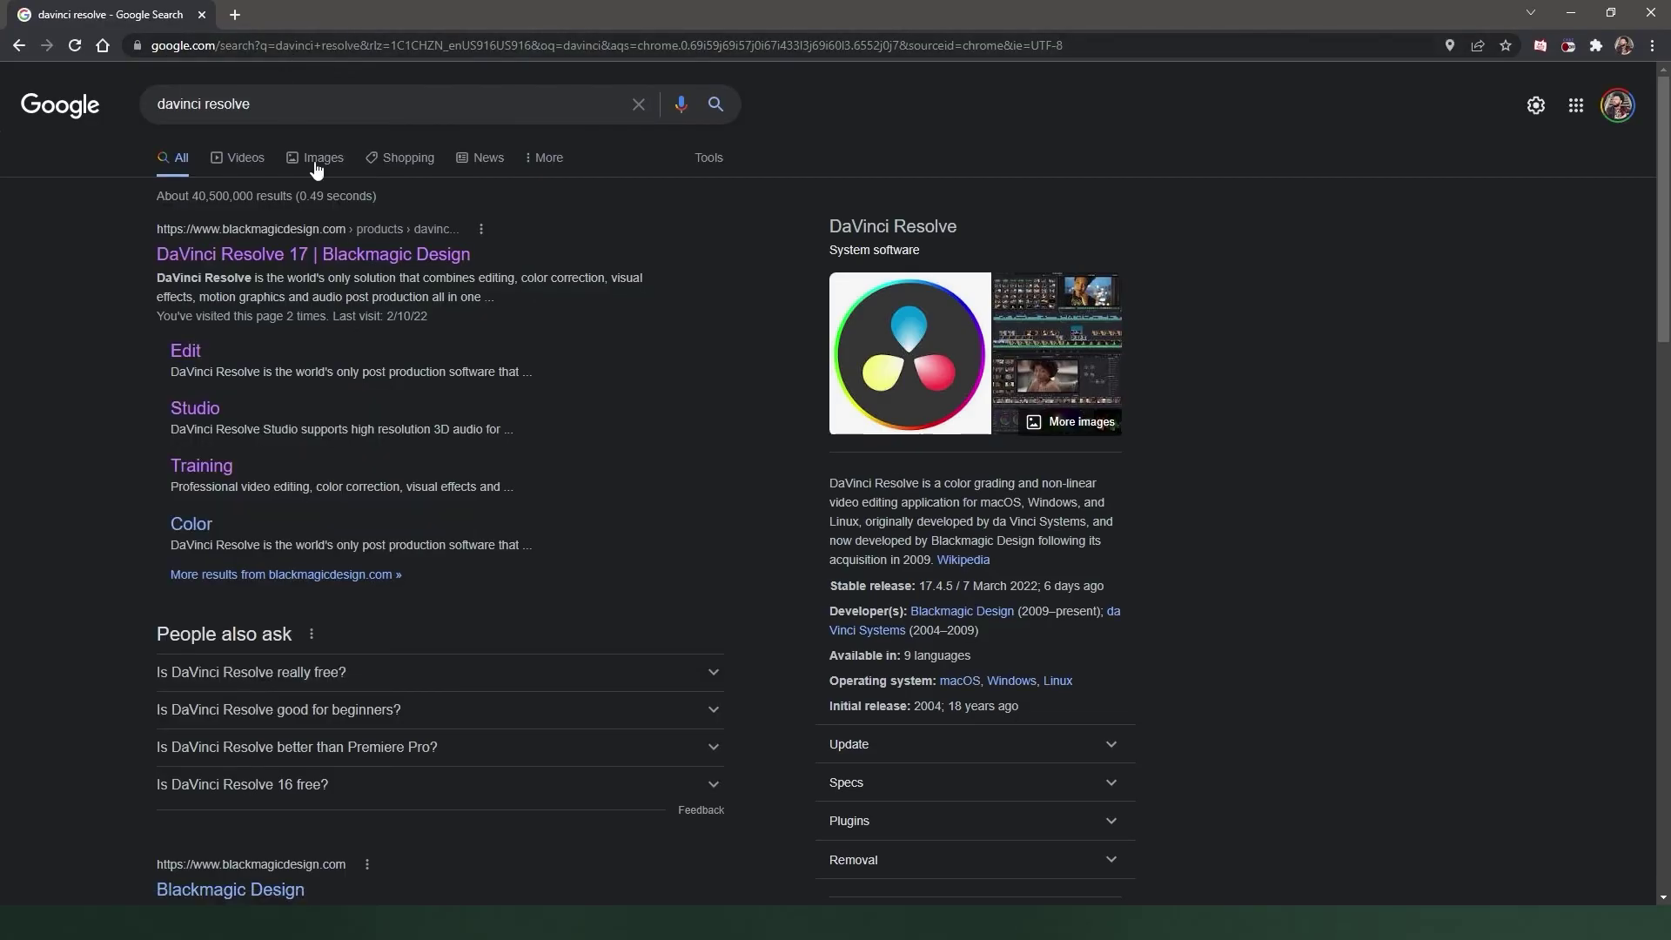
{"action": "left_click", "coordinate": [326, 248]}
{"action": "scroll", "coordinate": [324, 306], "scroll_direction": "down", "scroll_amount": 10}
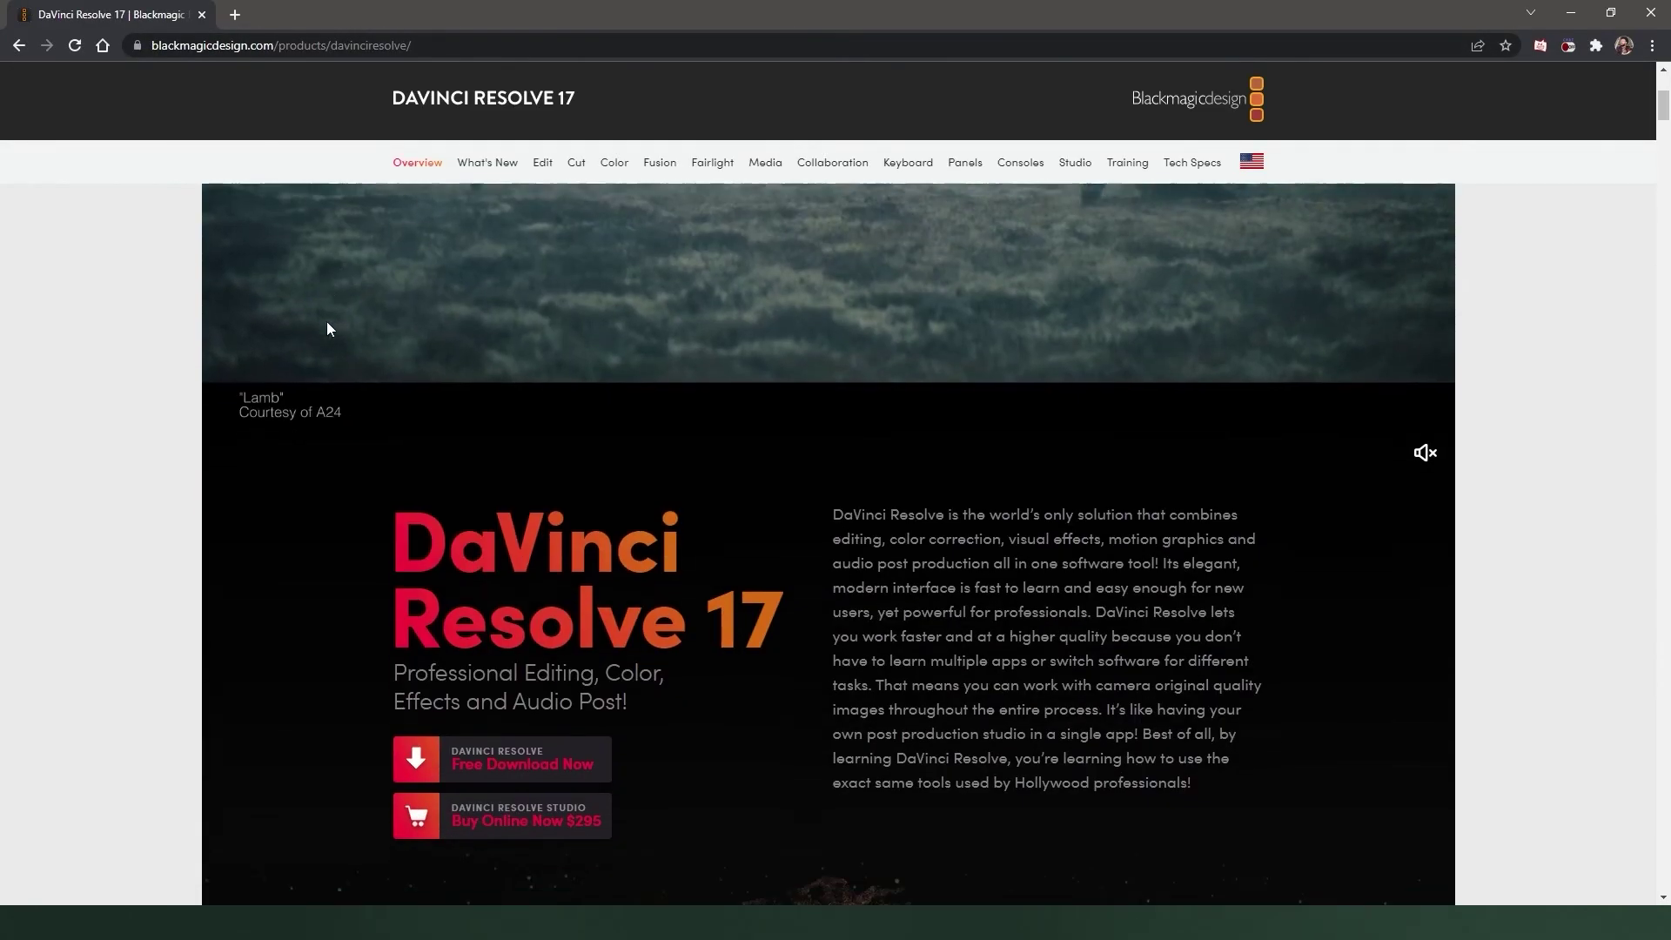
{"action": "left_click", "coordinate": [544, 481]}
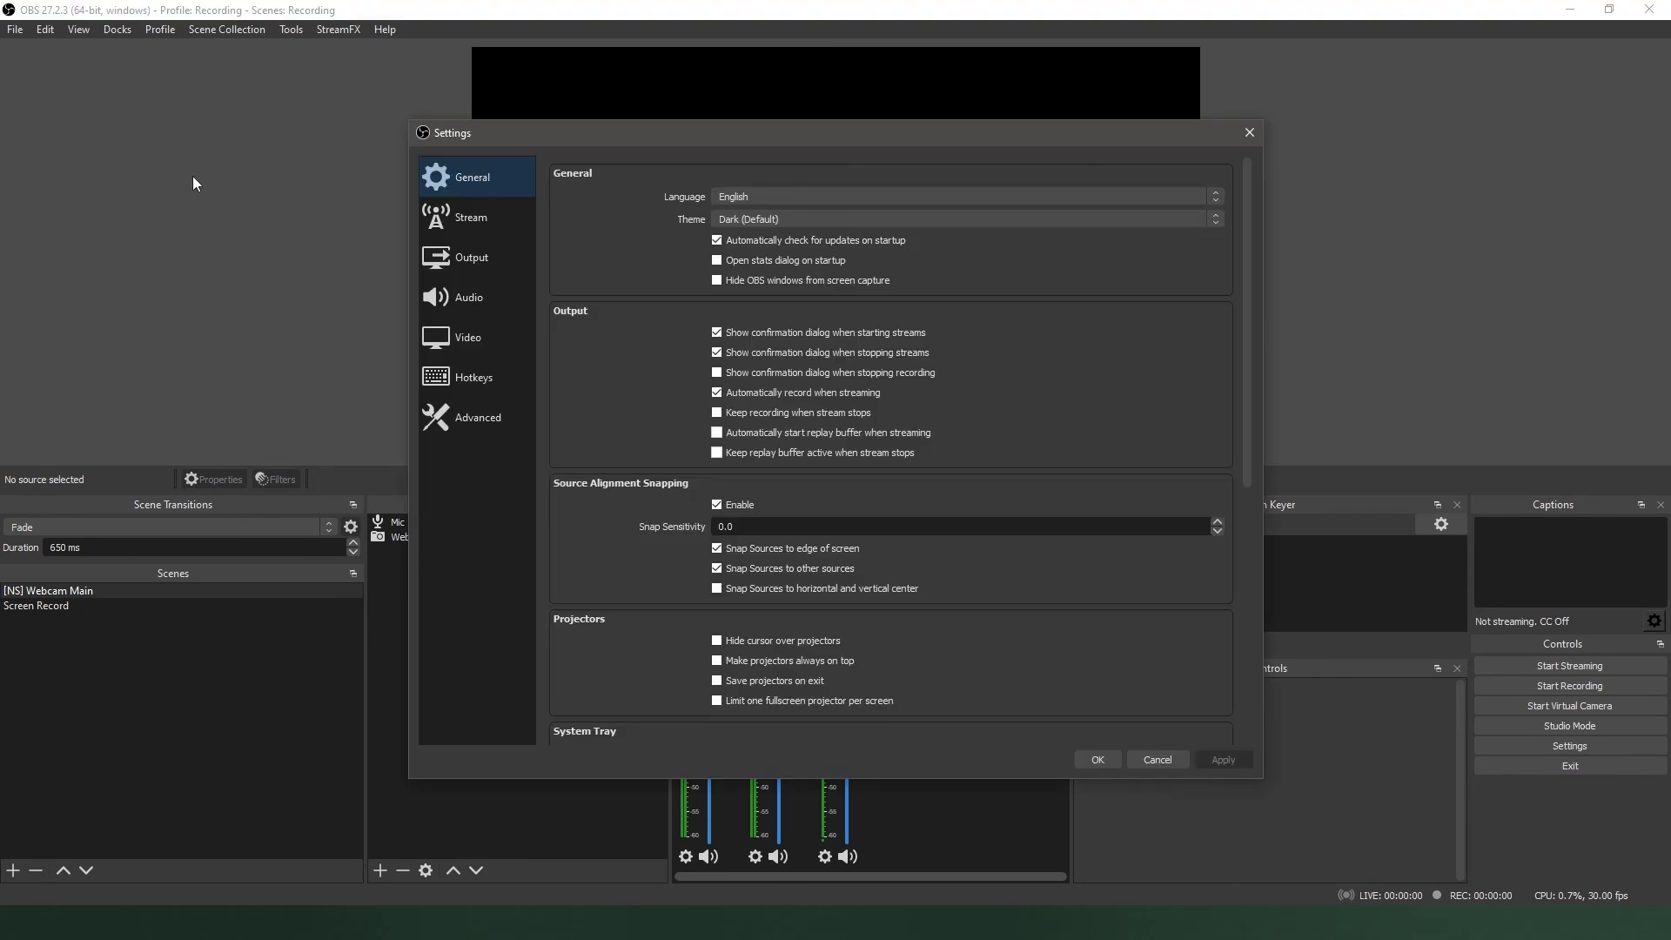
{"action": "left_click", "coordinate": [496, 297]}
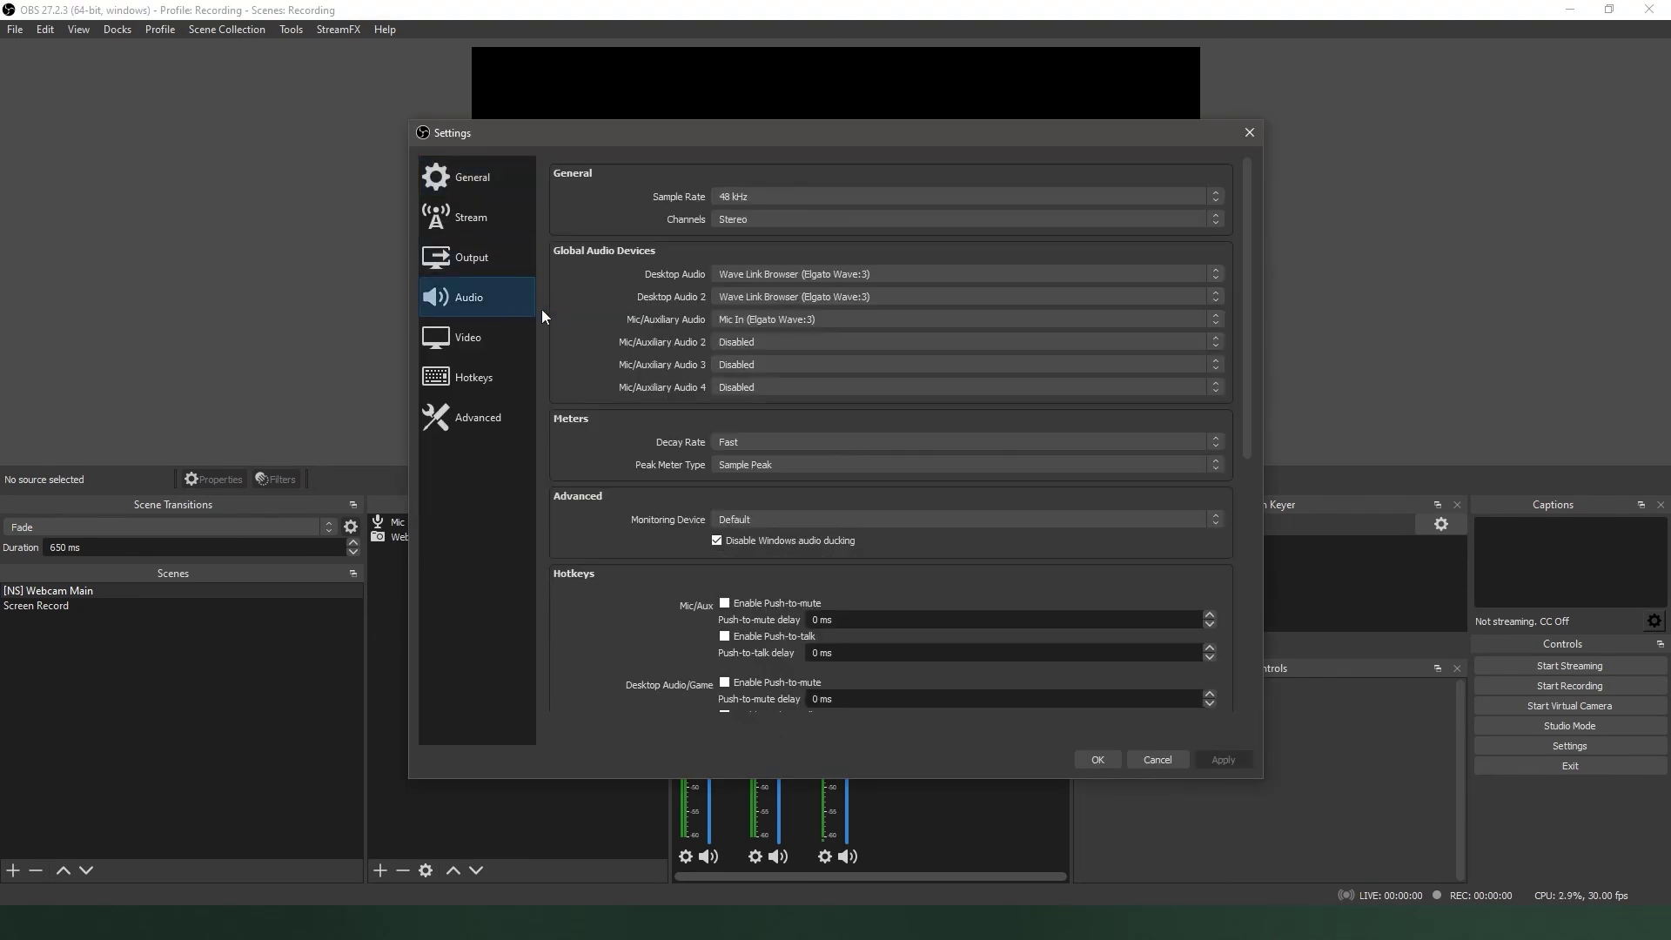
{"action": "left_click", "coordinate": [488, 257]}
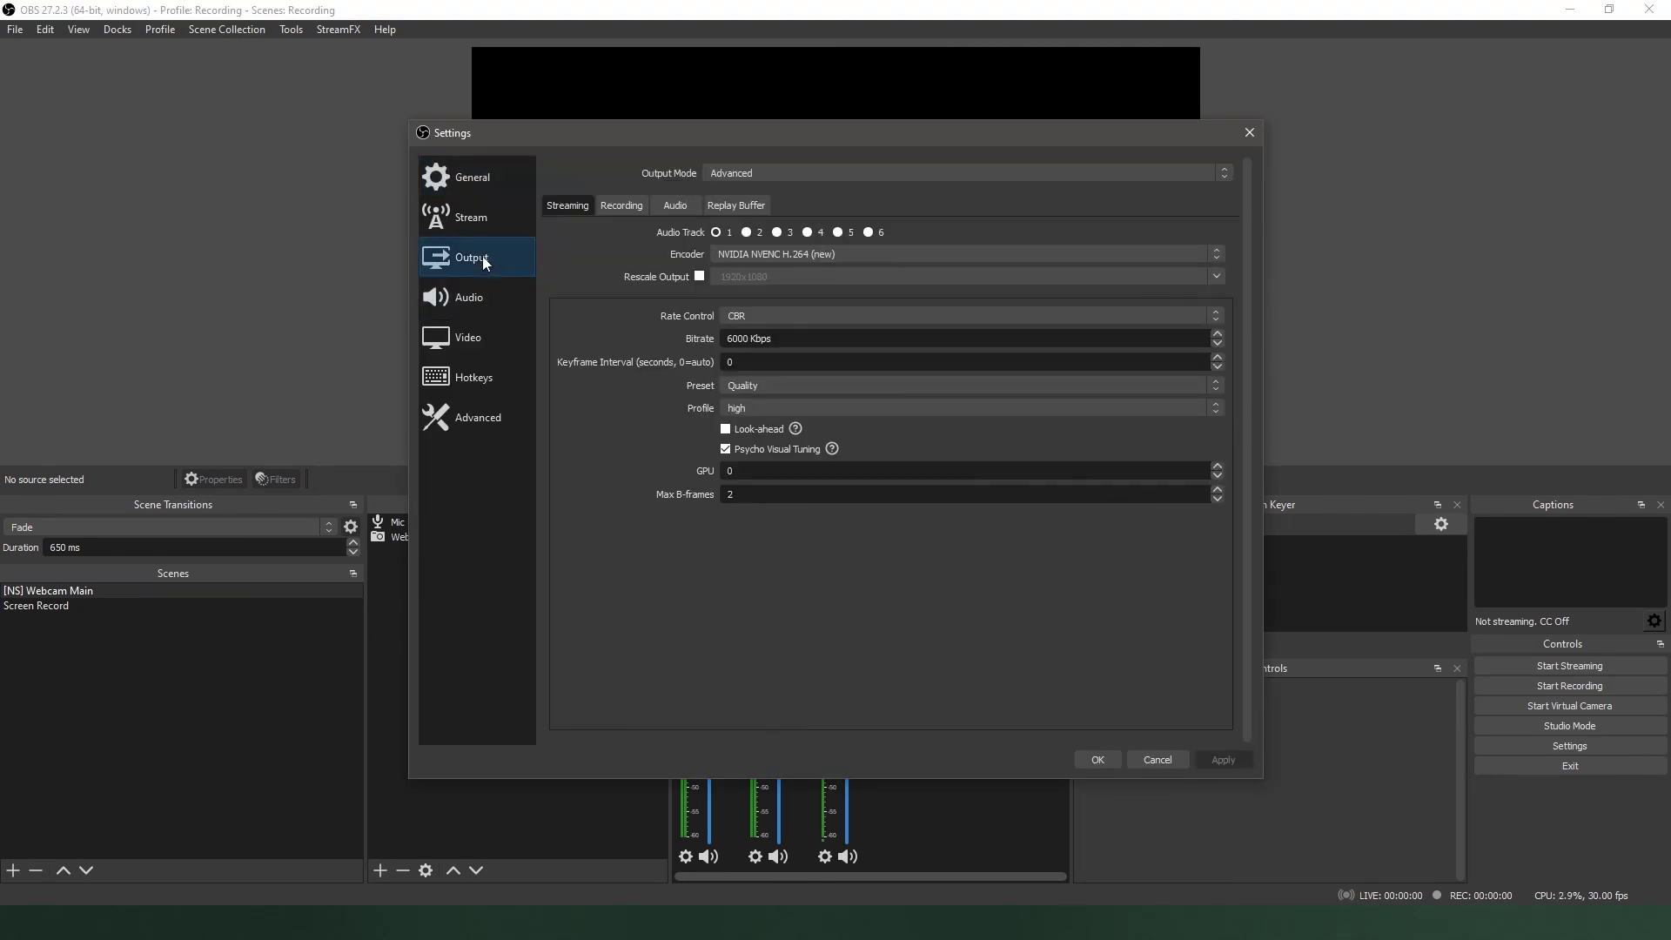
{"action": "left_click", "coordinate": [619, 208]}
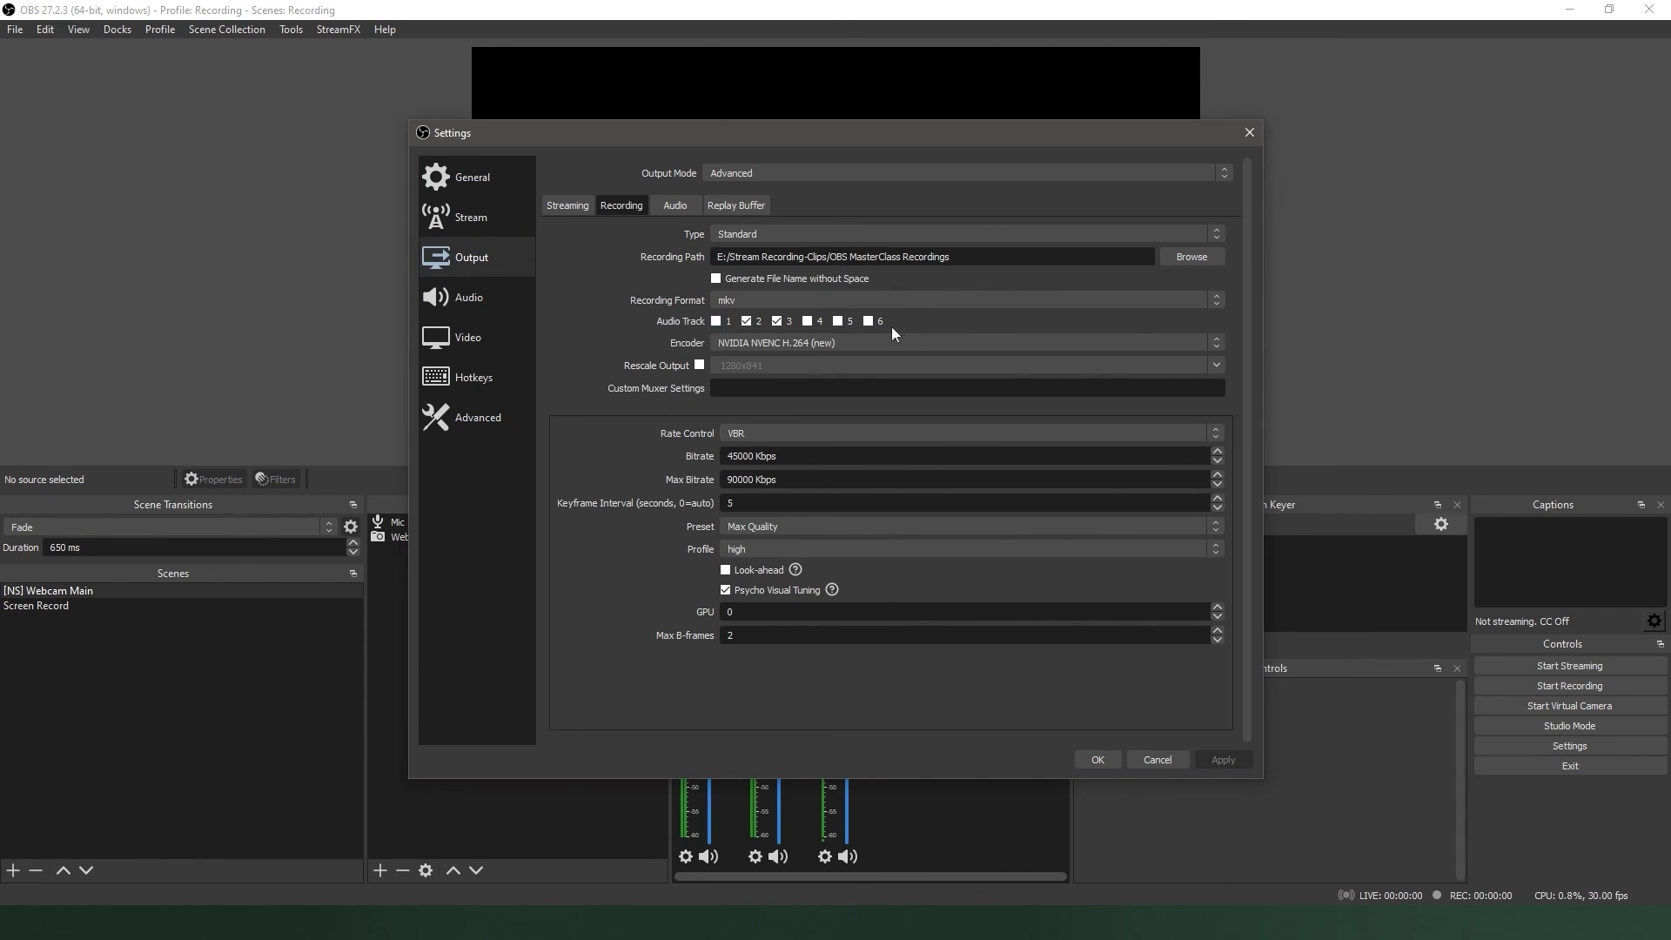
{"action": "left_click", "coordinate": [1096, 758]}
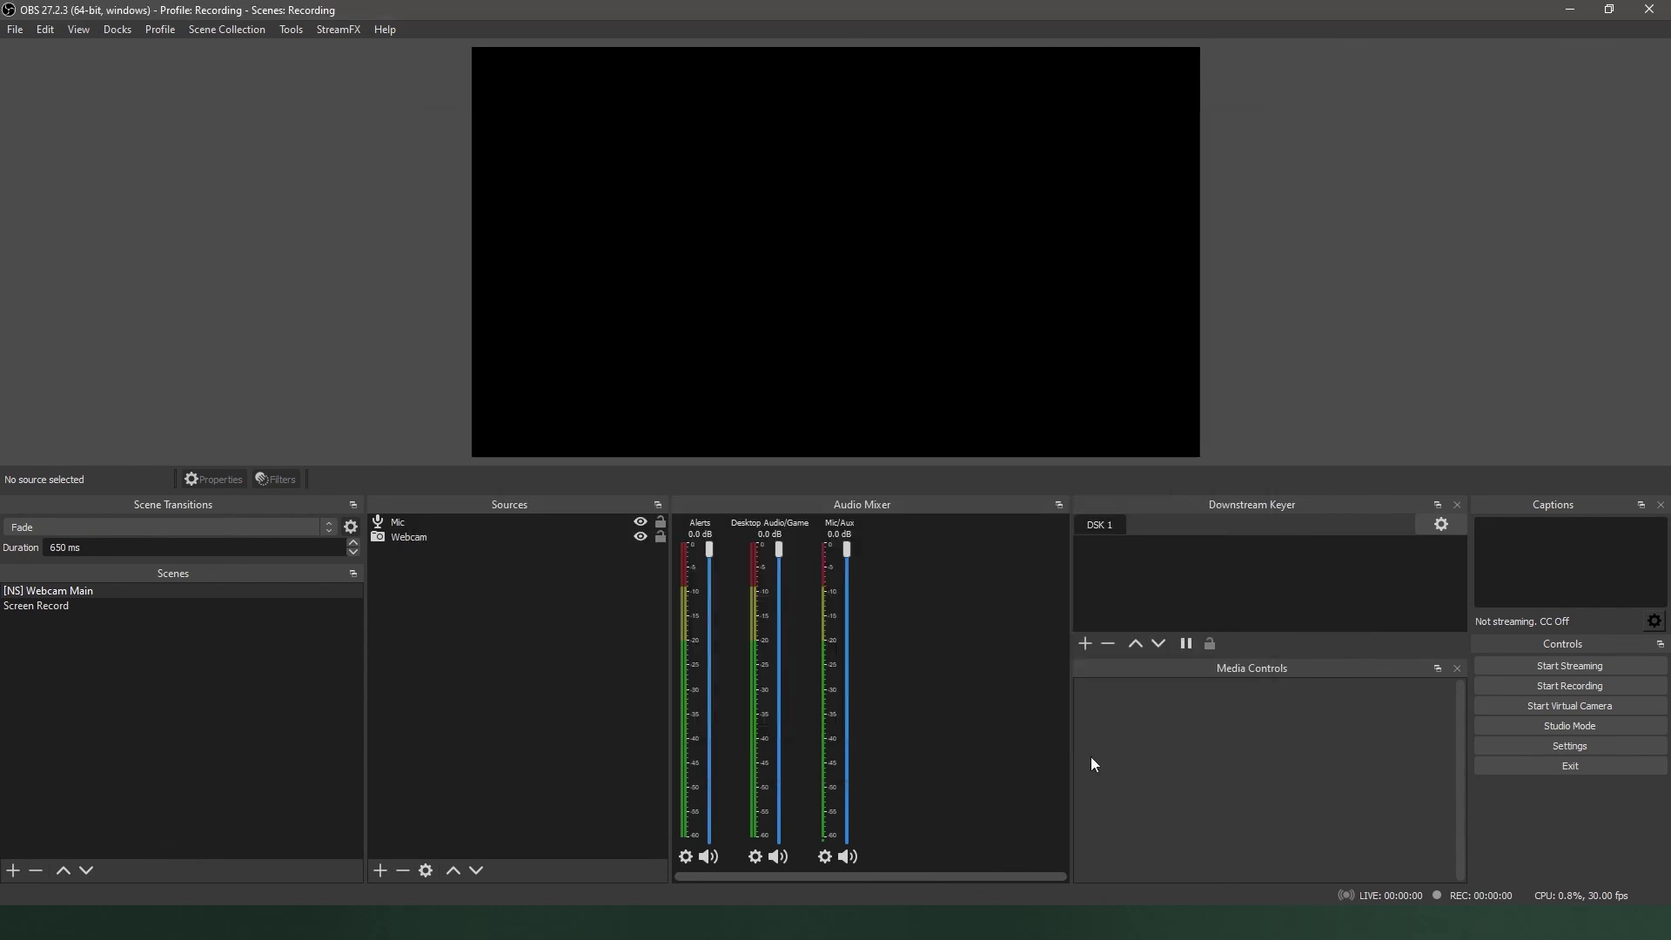
{"action": "left_click", "coordinate": [824, 856]}
{"action": "left_click", "coordinate": [899, 842]}
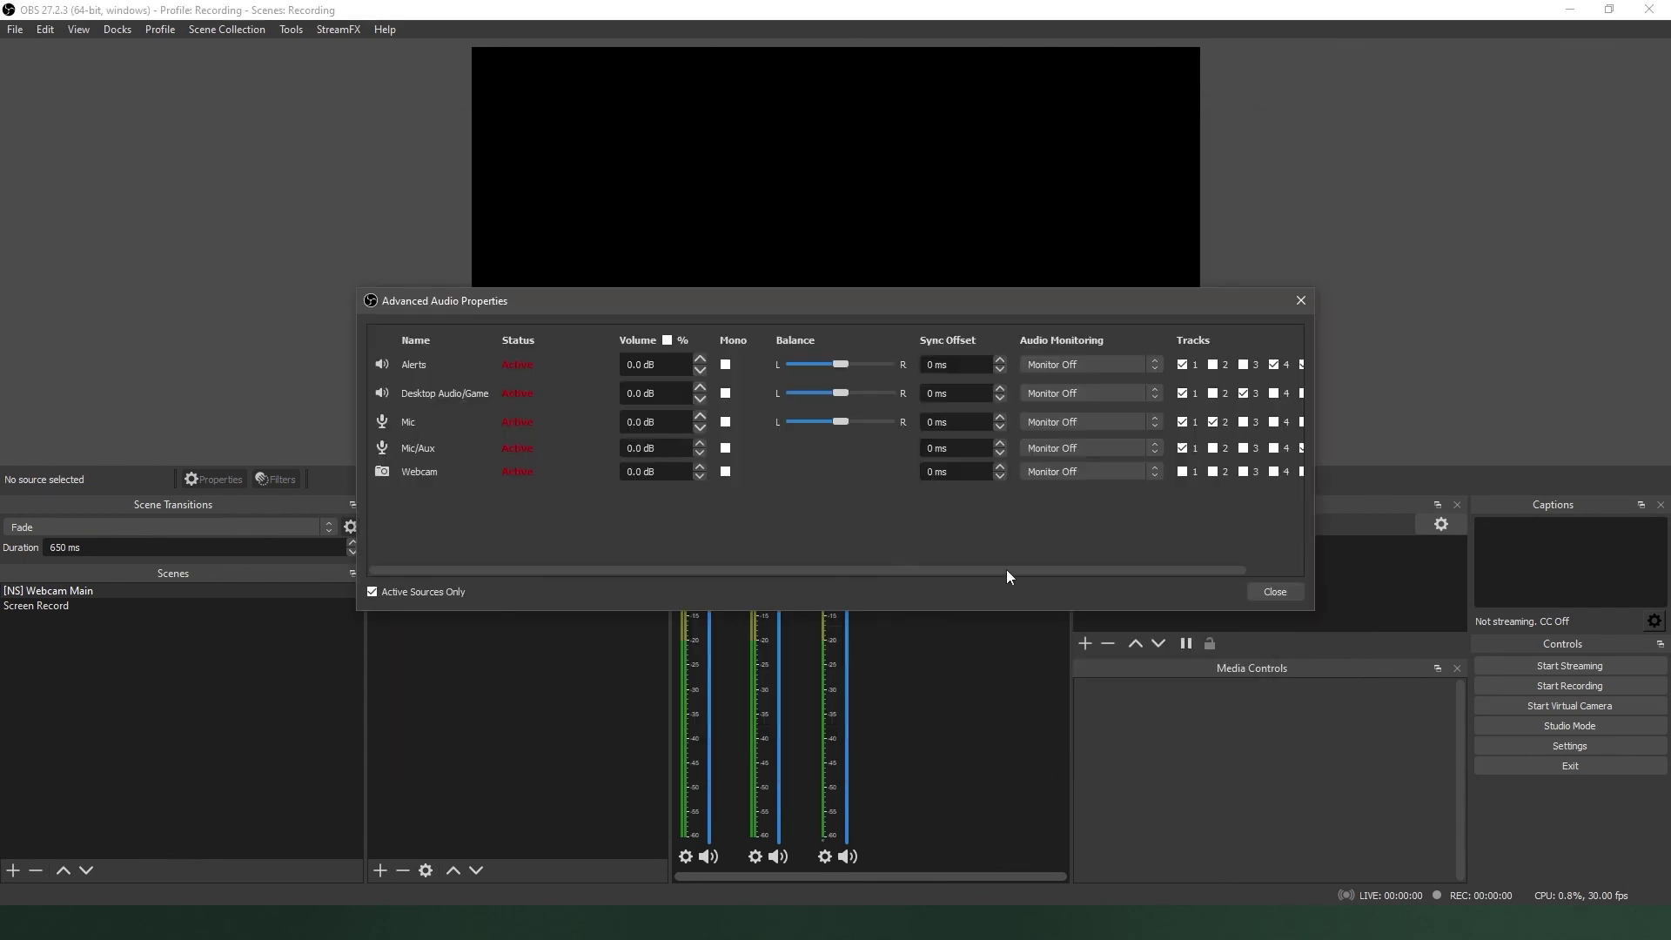
{"action": "left_click_drag", "start_coordinate": [1010, 573], "coordinate": [1187, 566]}
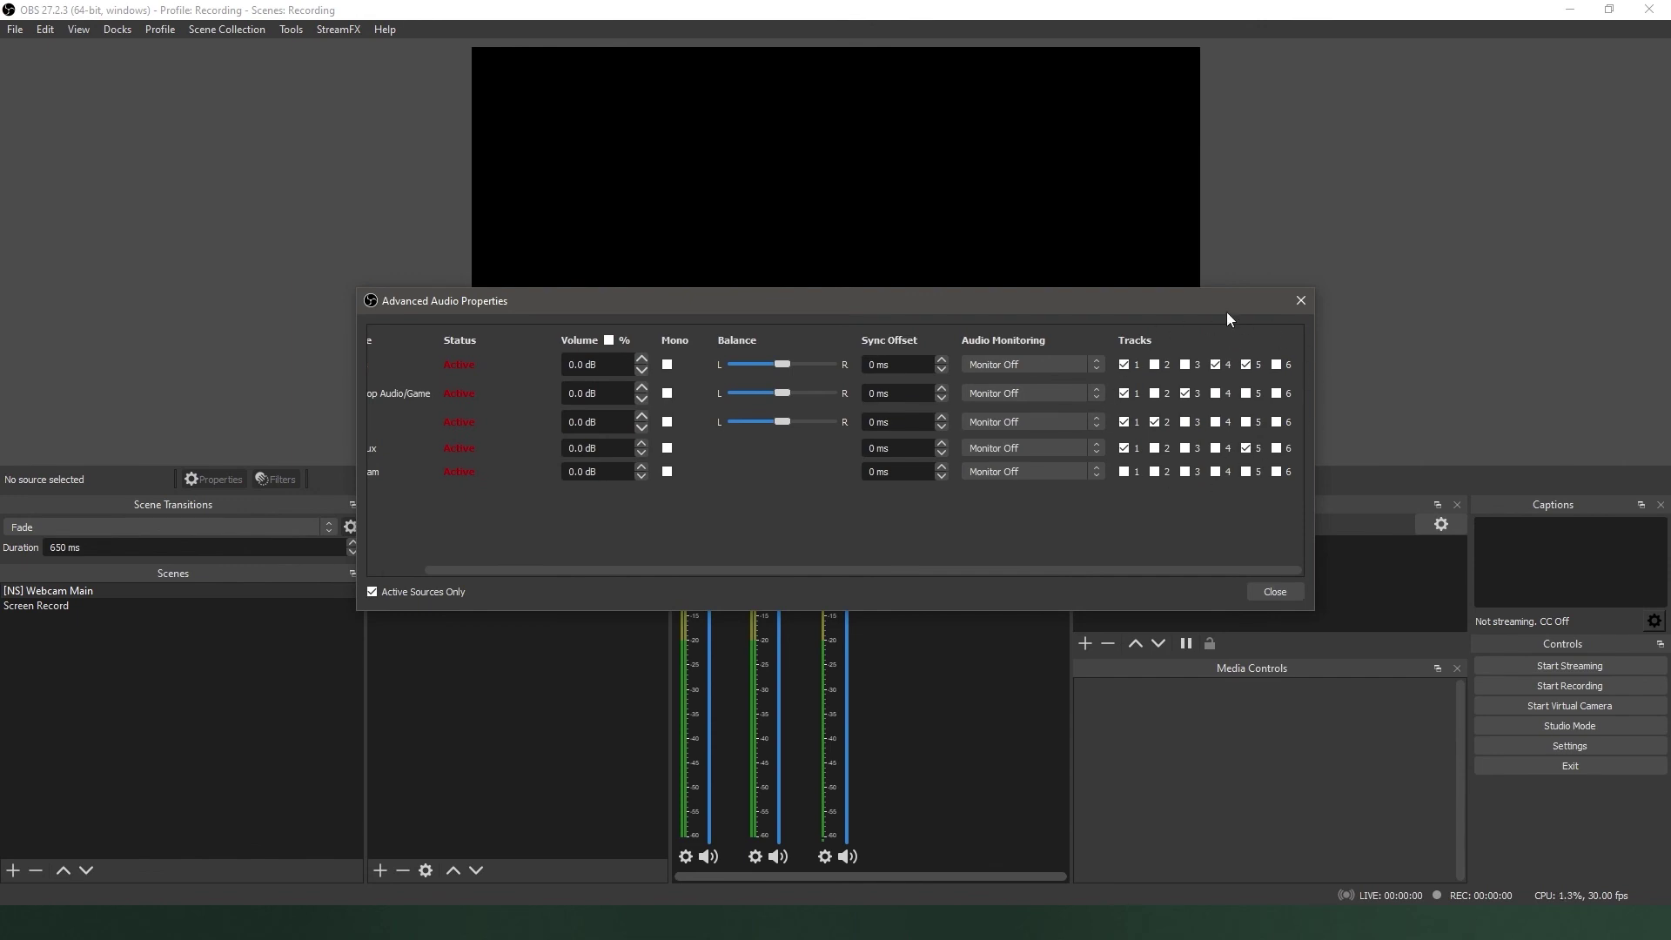